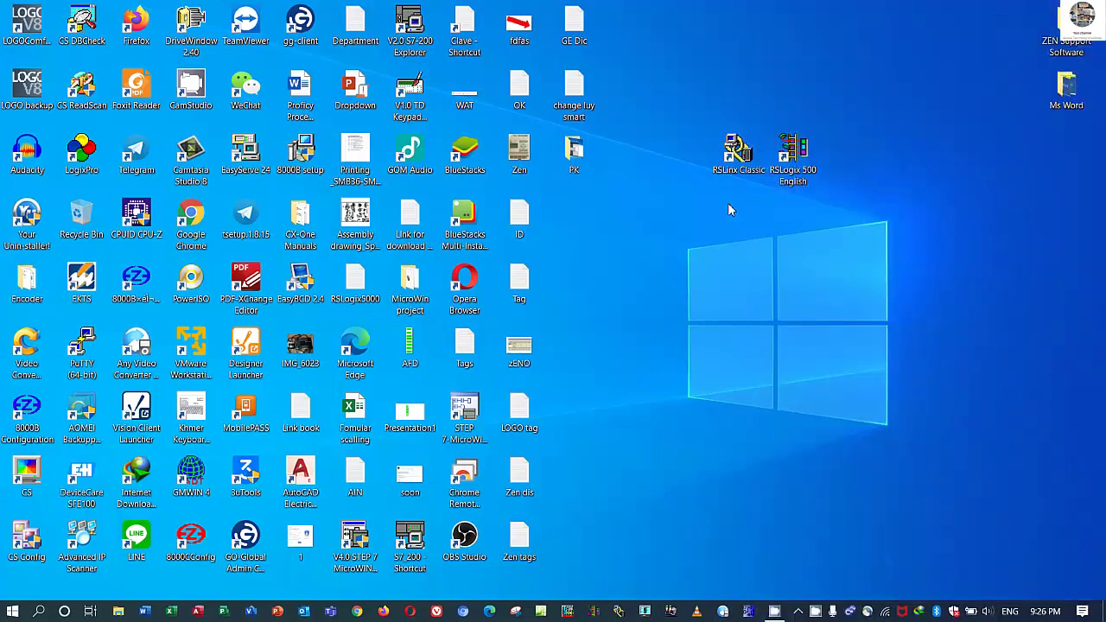
Verify in Device Manager that the serial cable is ATEN USB to Serial Bridge (COM3), then close Computer Management
left_click(119, 612)
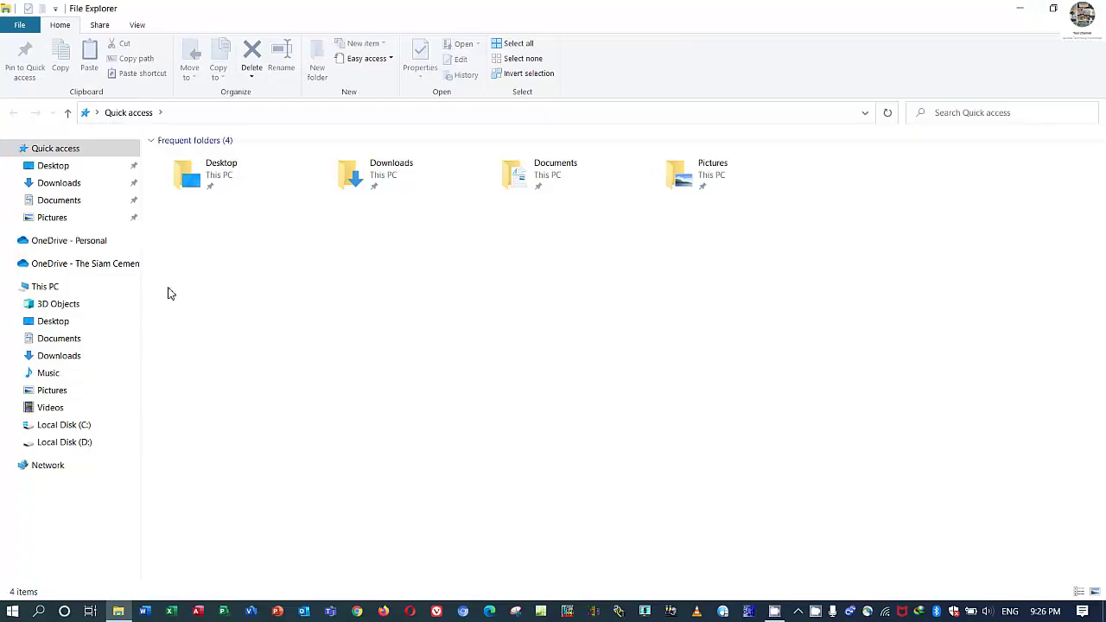
right_click(47, 286)
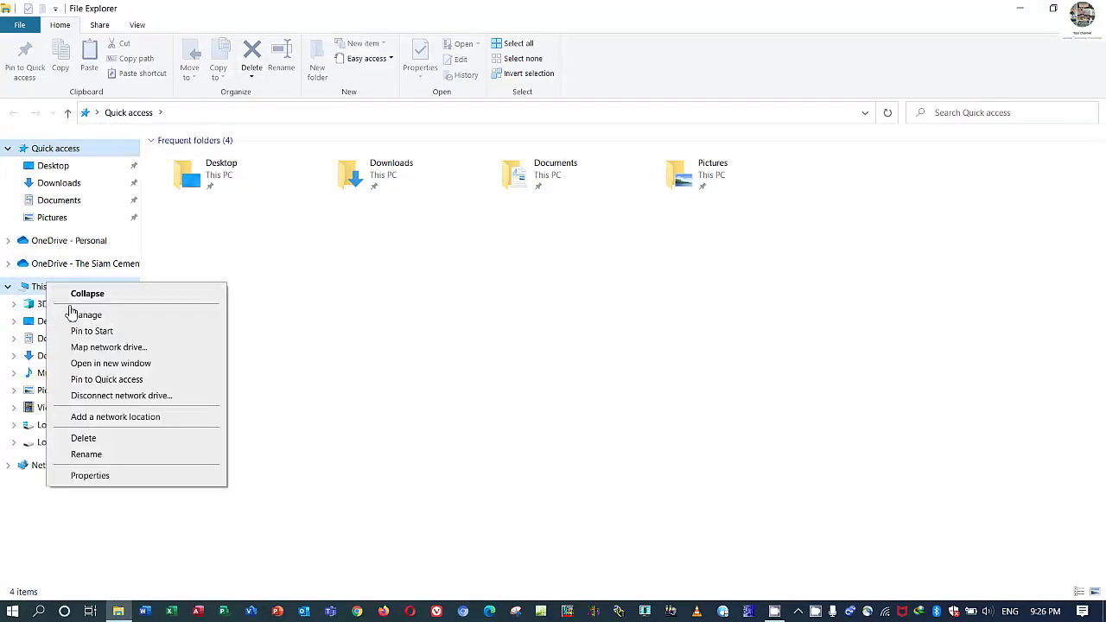
left_click(78, 316)
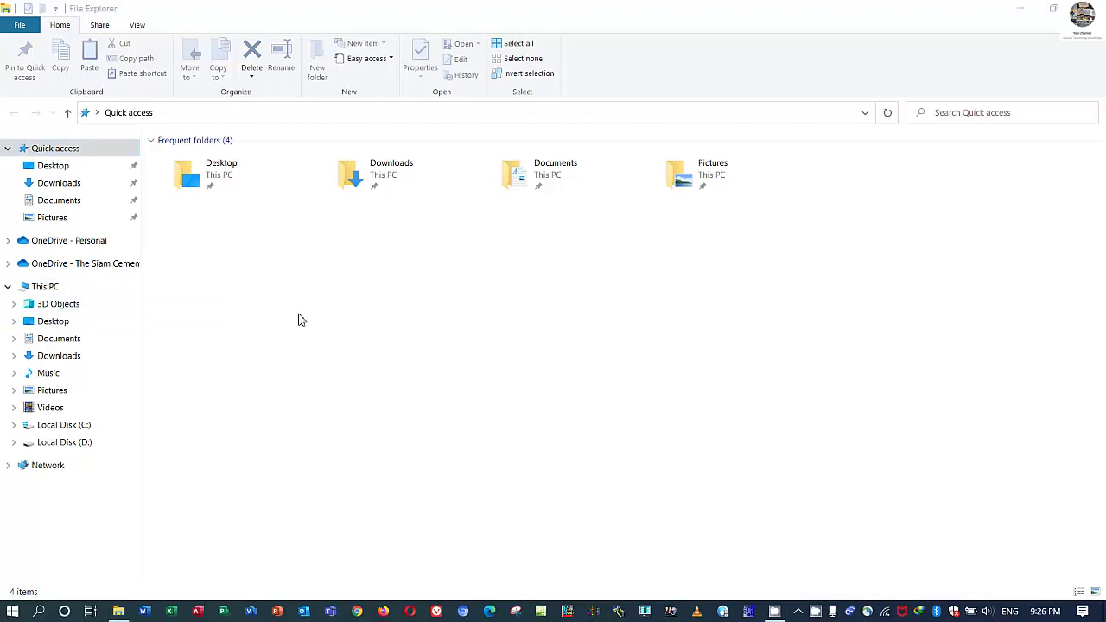
left_click(107, 172)
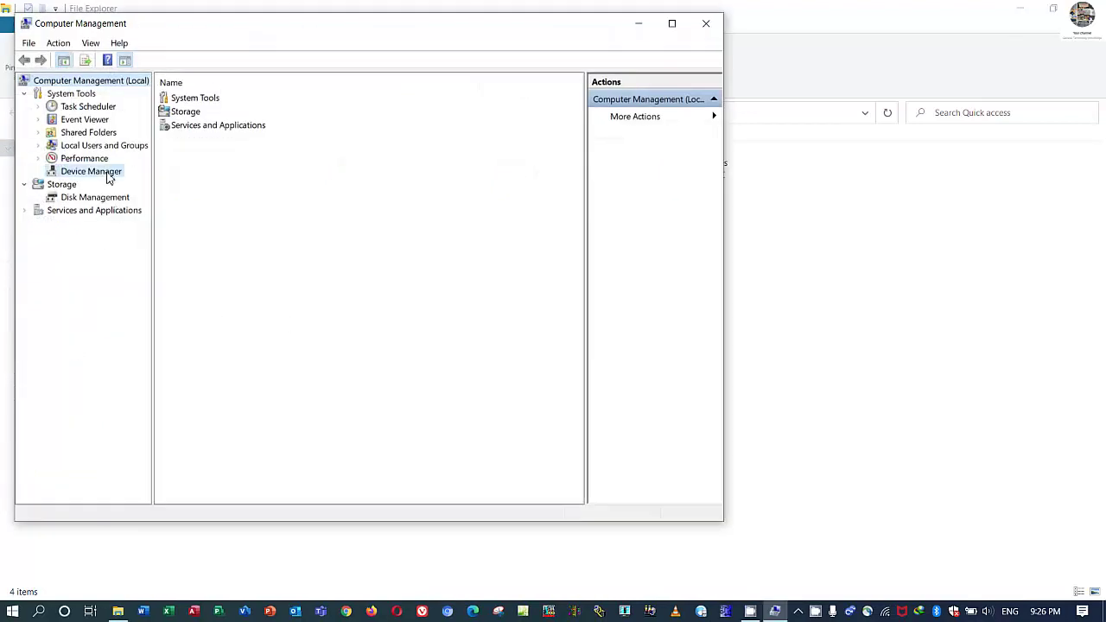
scroll(212, 462, "down", 3)
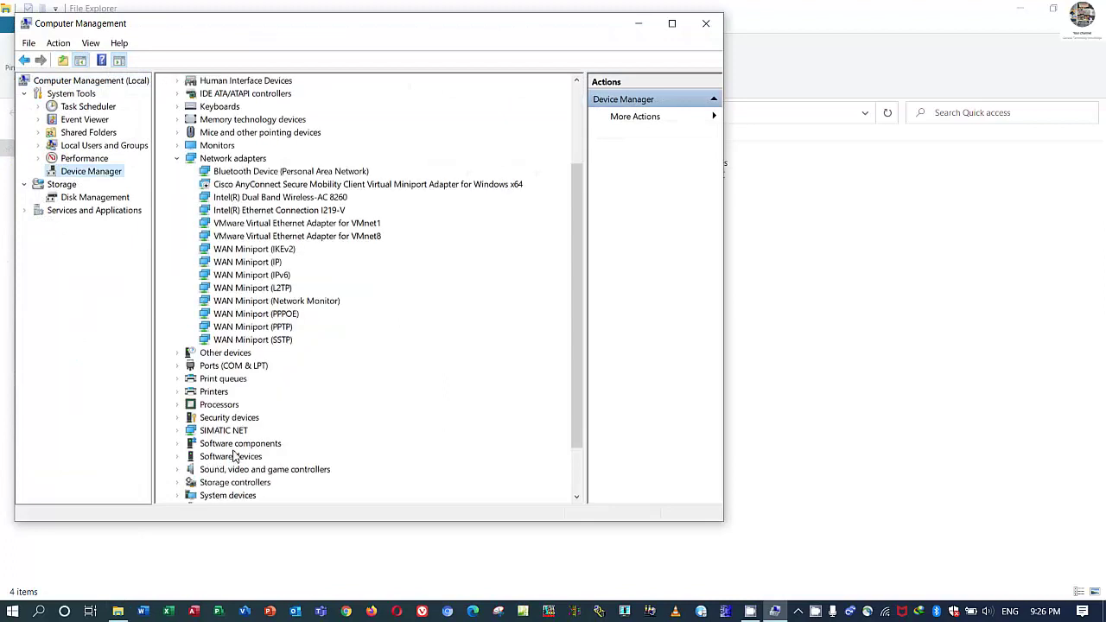
left_click(178, 366)
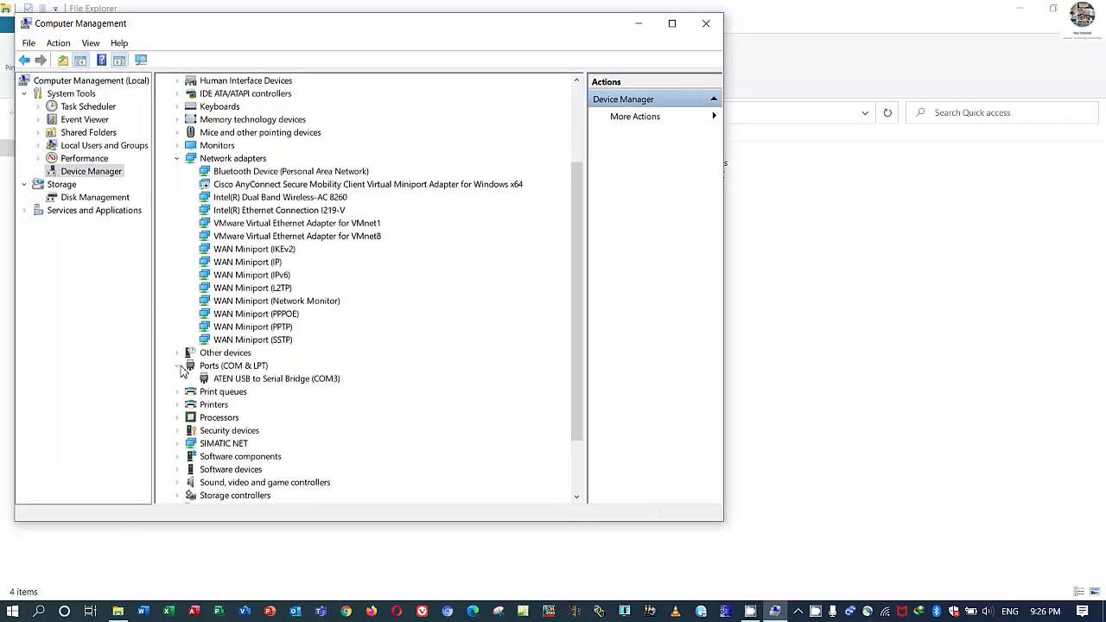
left_click(271, 381)
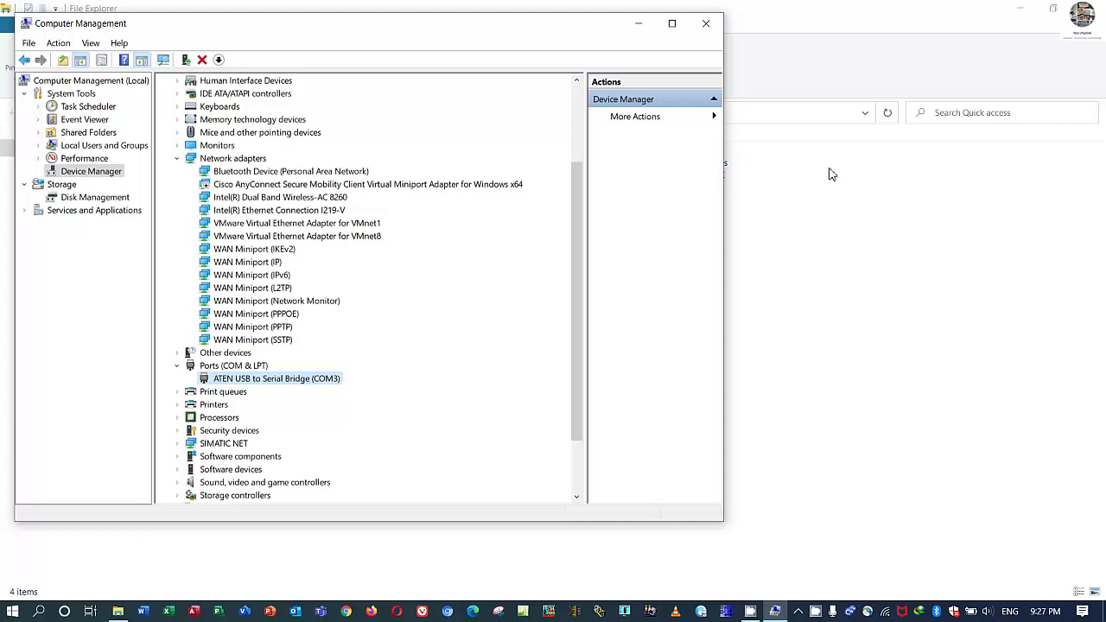
left_click(706, 23)
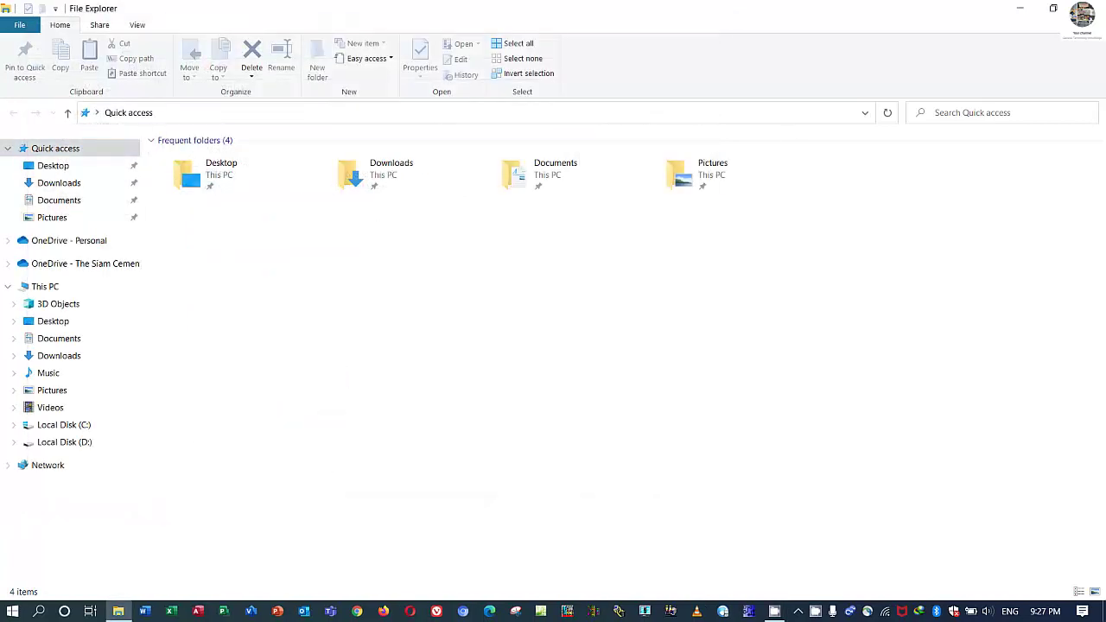
Show the desktop, reposition the RSLinx Classic shortcut, and run RSLinx Classic as administrator
key("super+d")
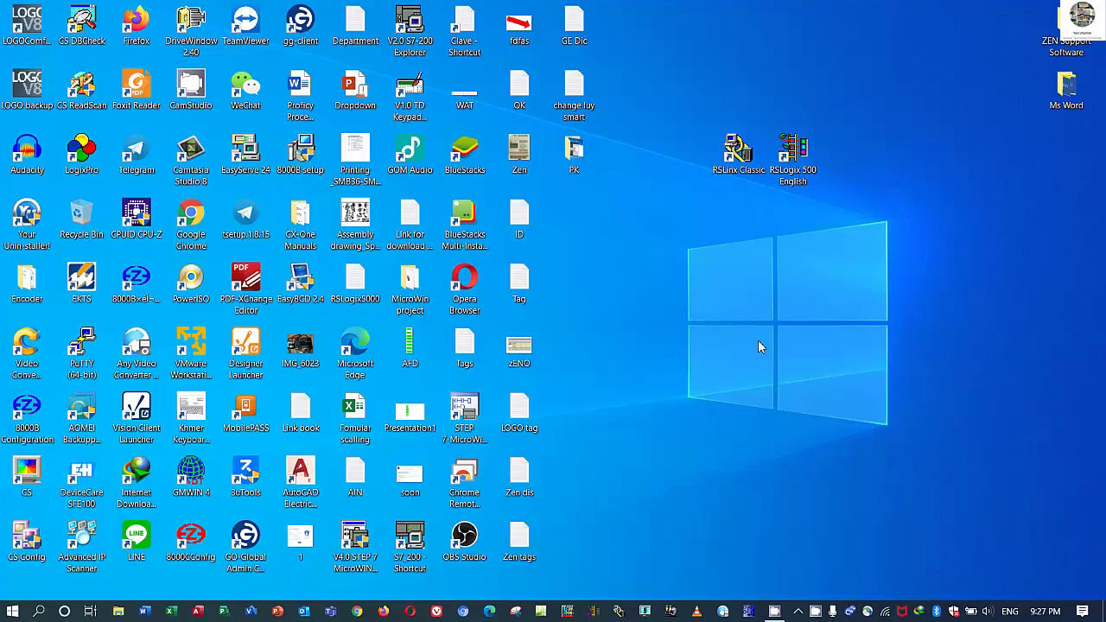
left_click_drag(733, 154, 675, 228)
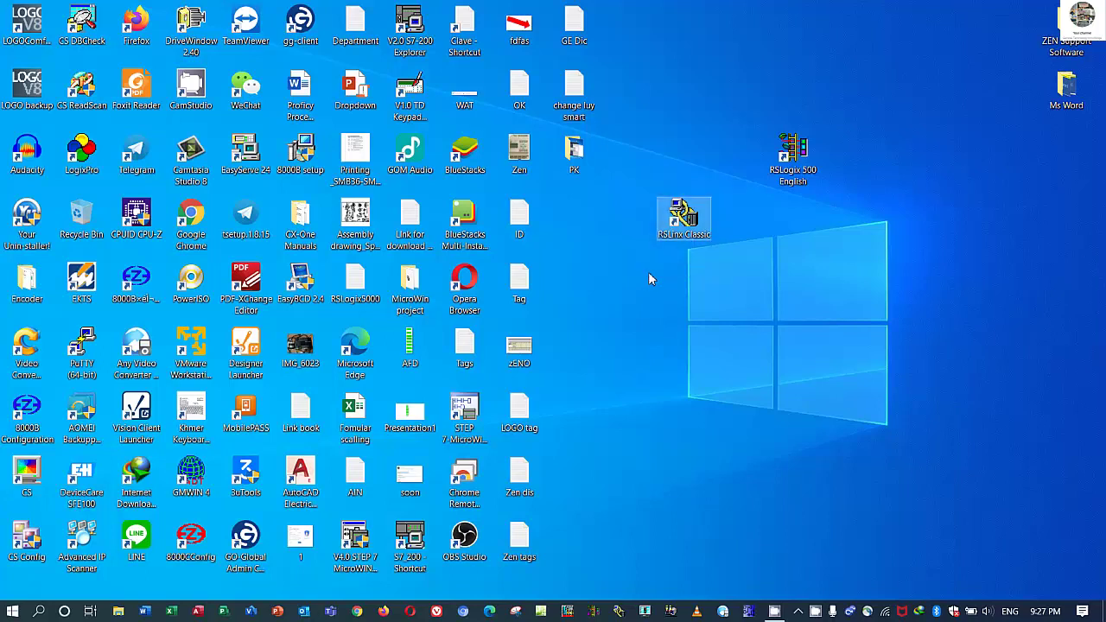
left_click_drag(675, 235, 694, 177)
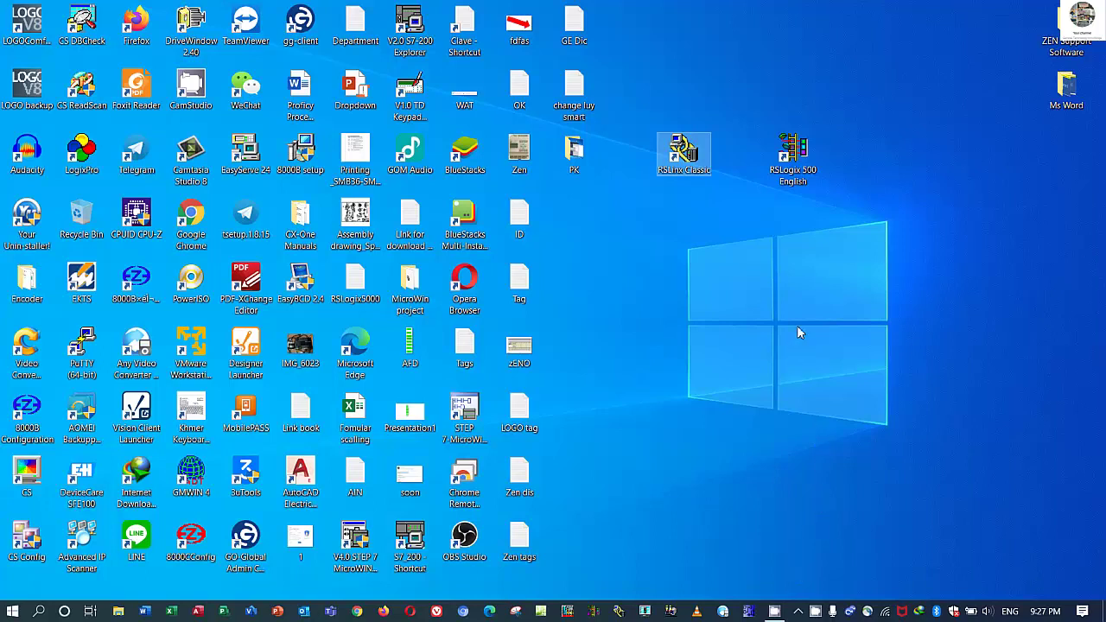
left_click(717, 228)
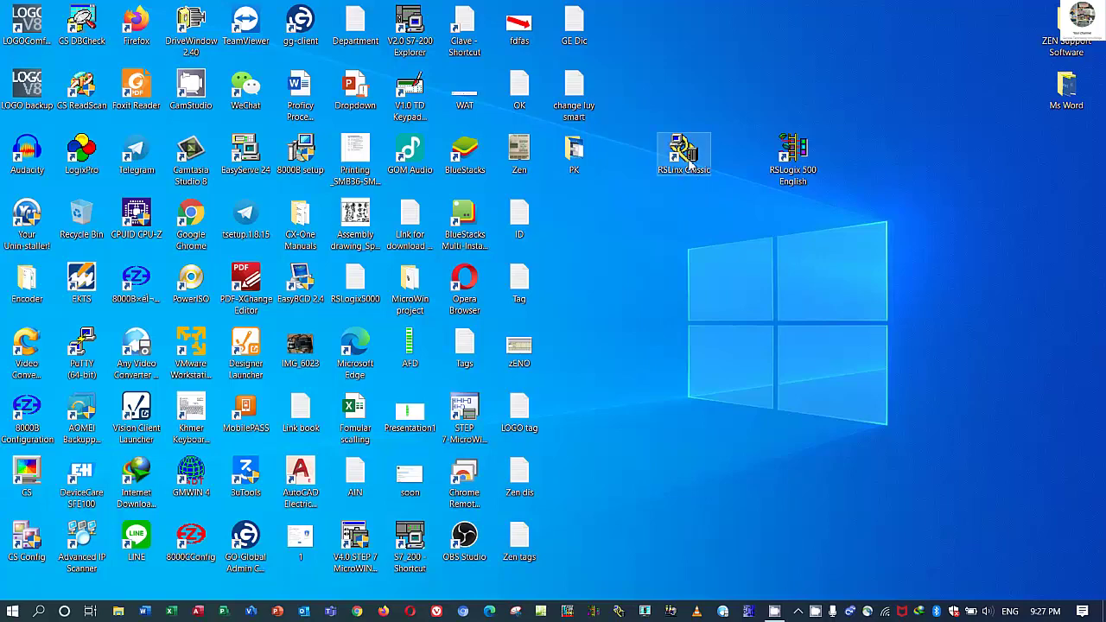
right_click(689, 164)
left_click(724, 211)
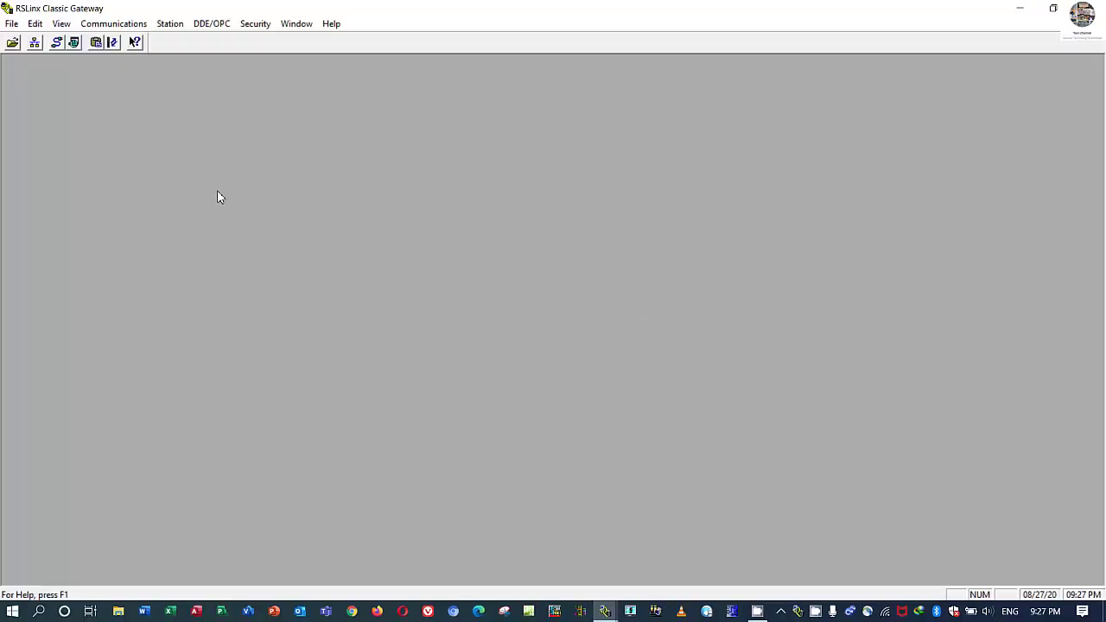
In Configure Drivers, choose RS-232 DF1 devices and add a new driver of that type
left_click(56, 43)
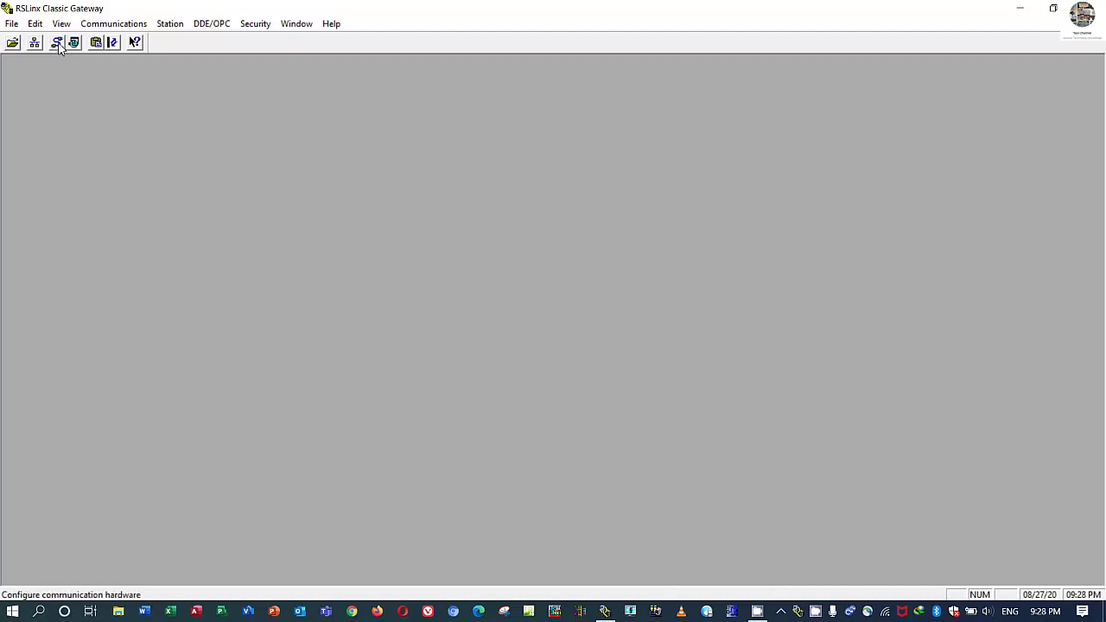
left_click(56, 44)
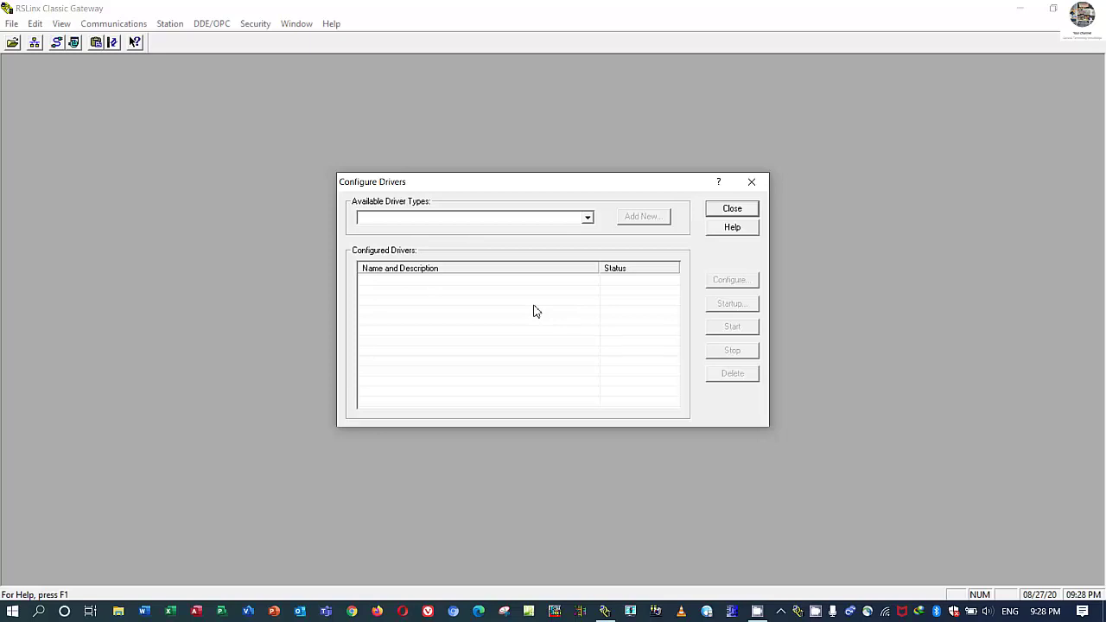
left_click(587, 219)
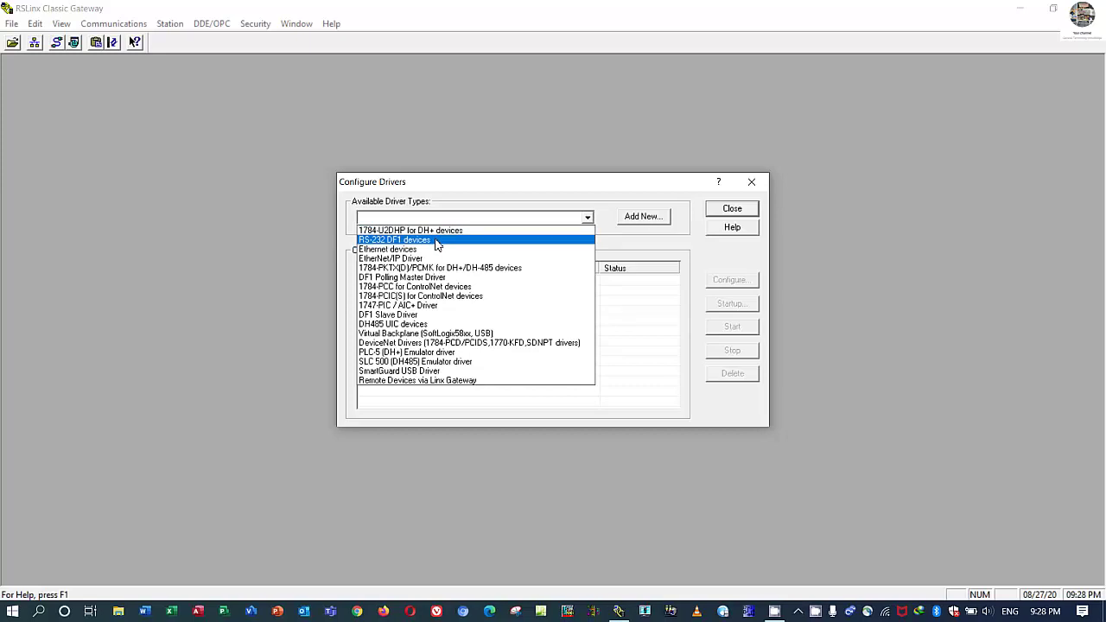
left_click(437, 240)
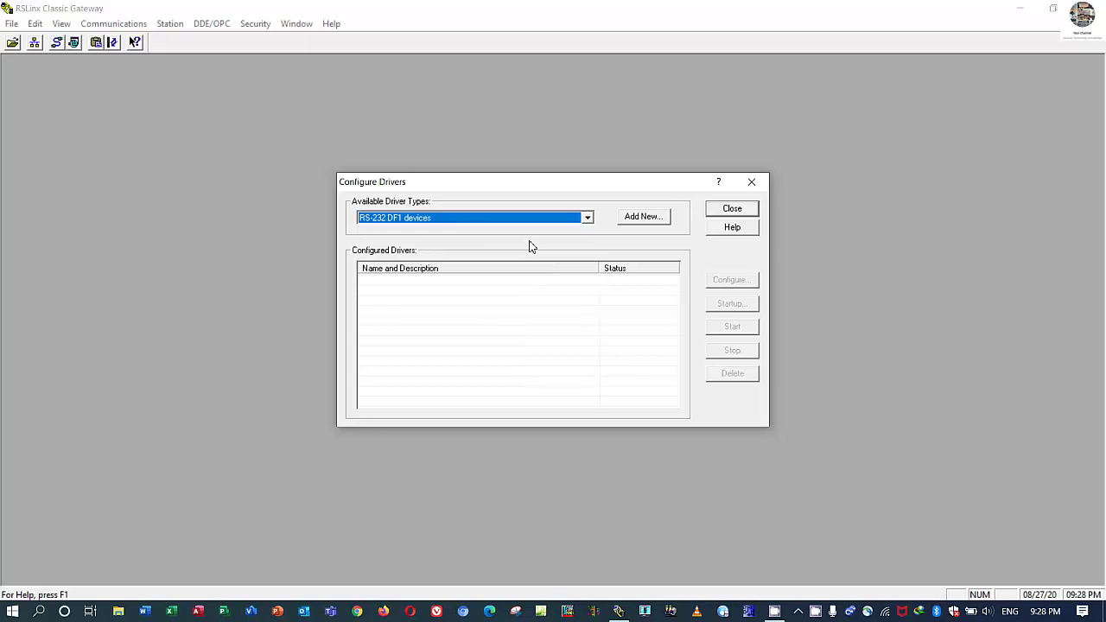
left_click(643, 221)
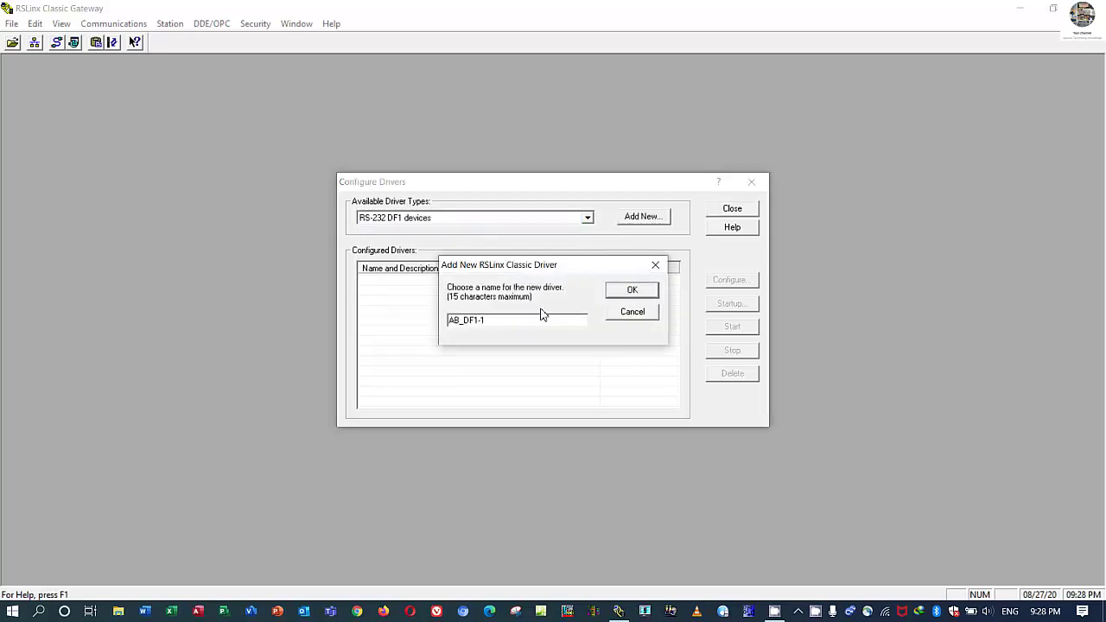
Name the new DF1 driver PLC500 and set its comm port to COM3
double_click(500, 327)
type("PLC500")
left_click(628, 297)
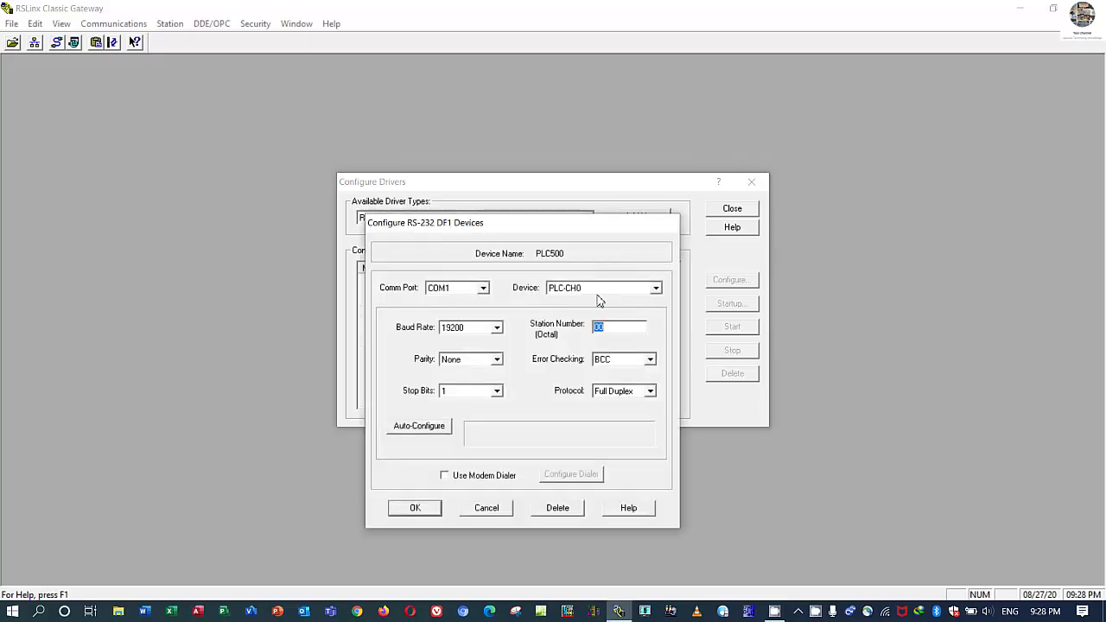
left_click(484, 290)
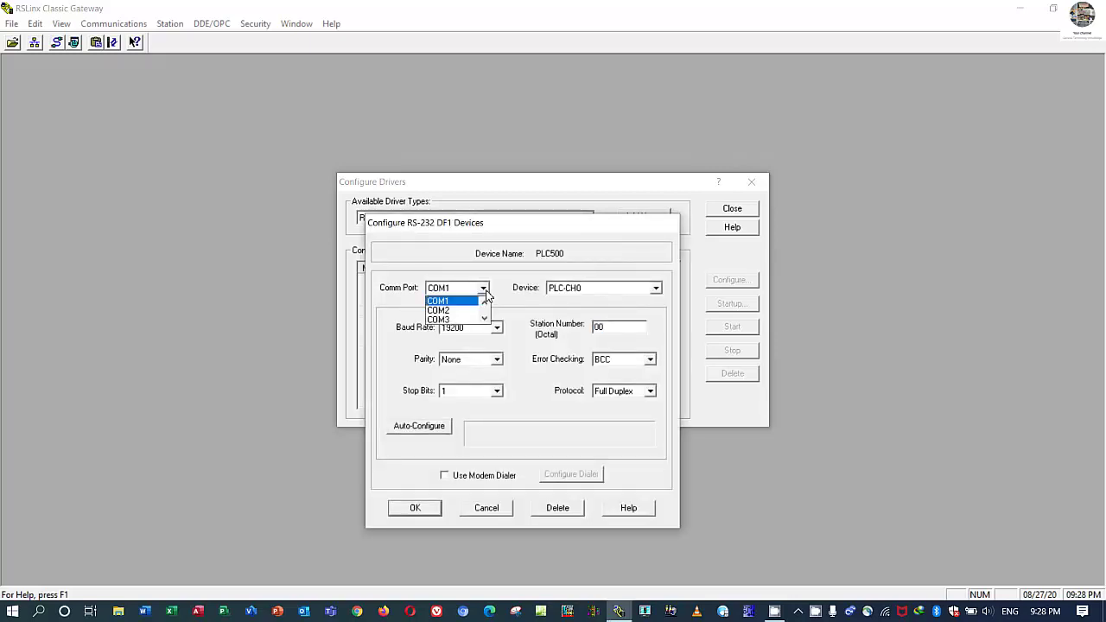
left_click(452, 319)
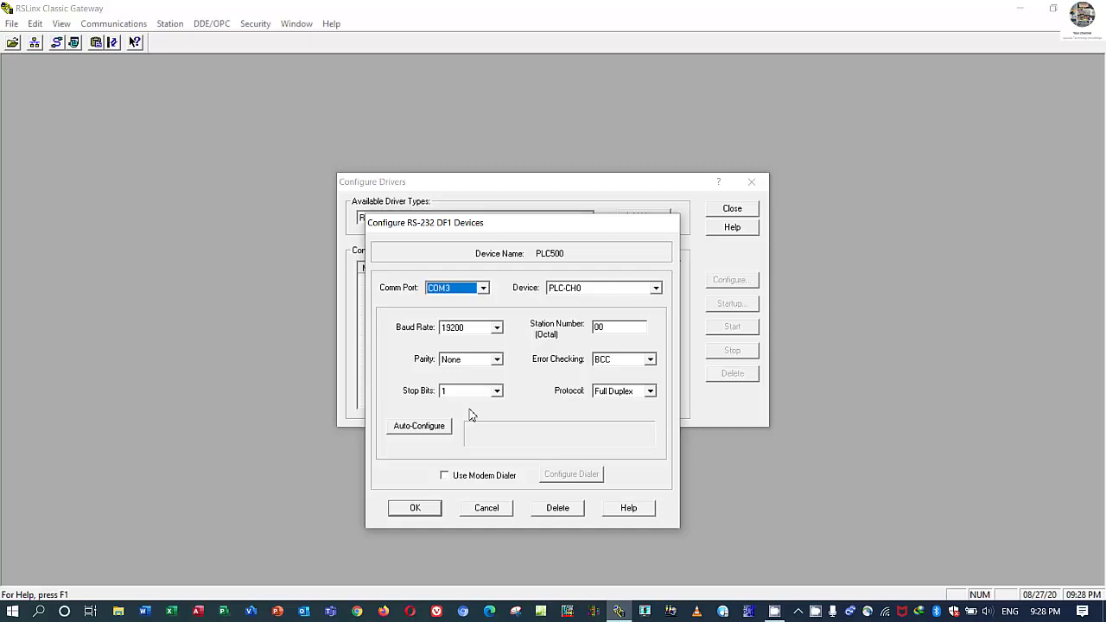
Auto-configure the PLC500 driver, accept the settings, and minimize RSLinx Classic
left_click(417, 427)
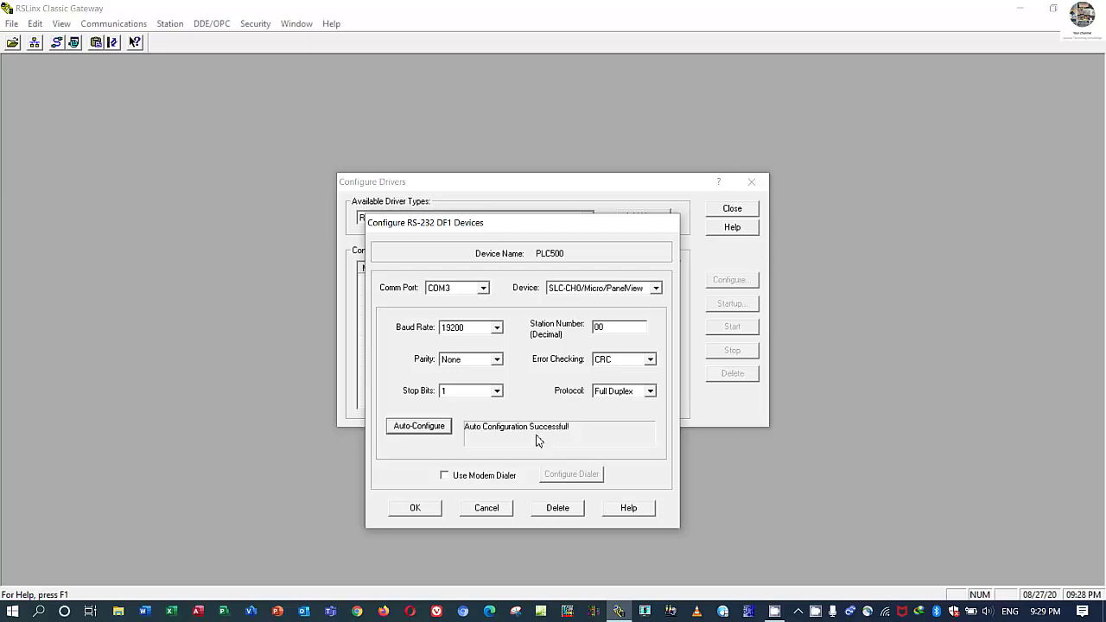
left_click(422, 509)
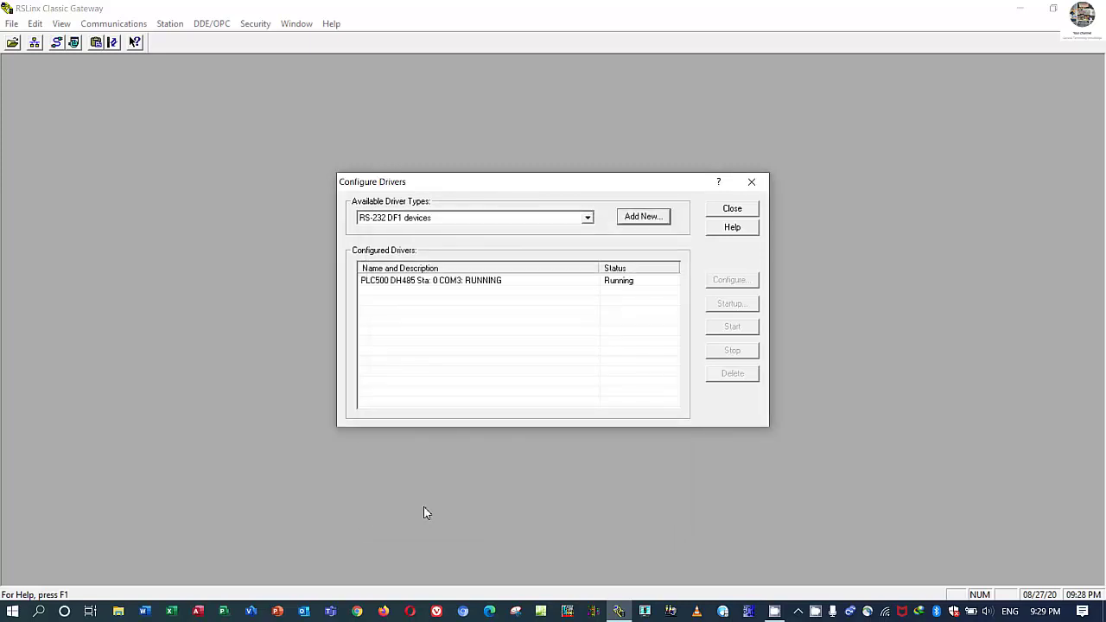
left_click(501, 285)
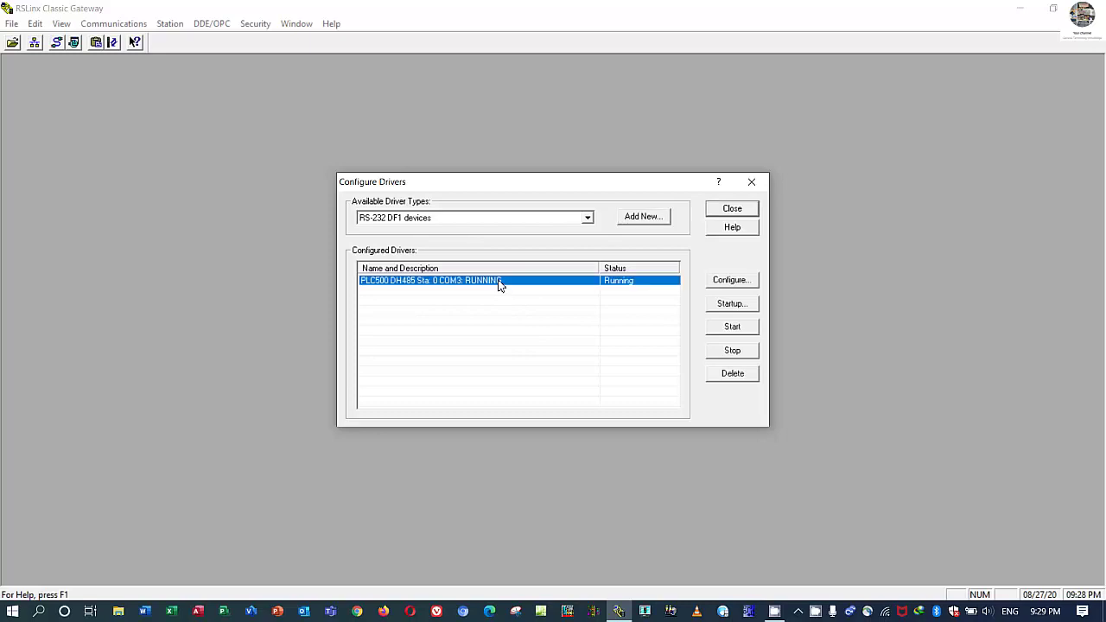
left_click(731, 209)
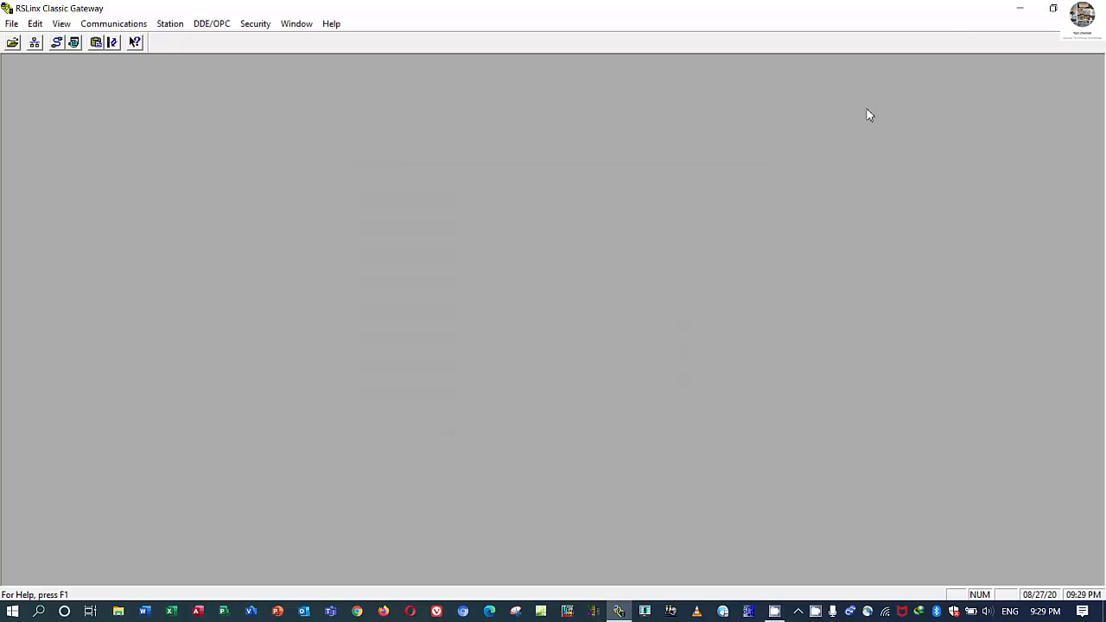
left_click(1017, 13)
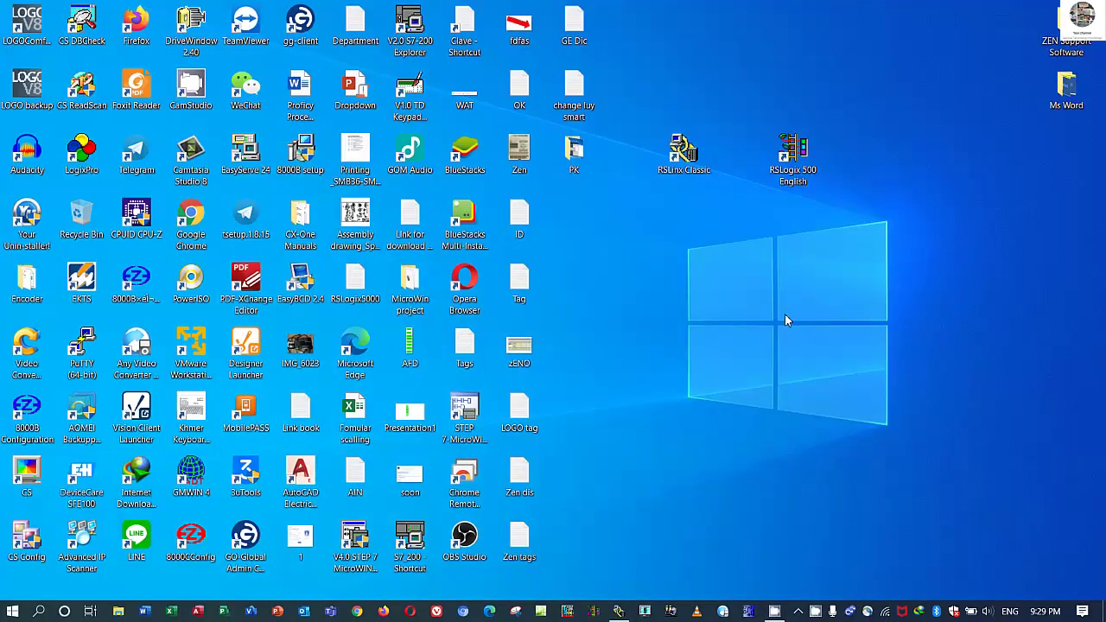
Put the RSLinx Classic shortcut beside RSLogix 500 English and run RSLogix 500 as administrator
left_click_drag(910, 78, 702, 365)
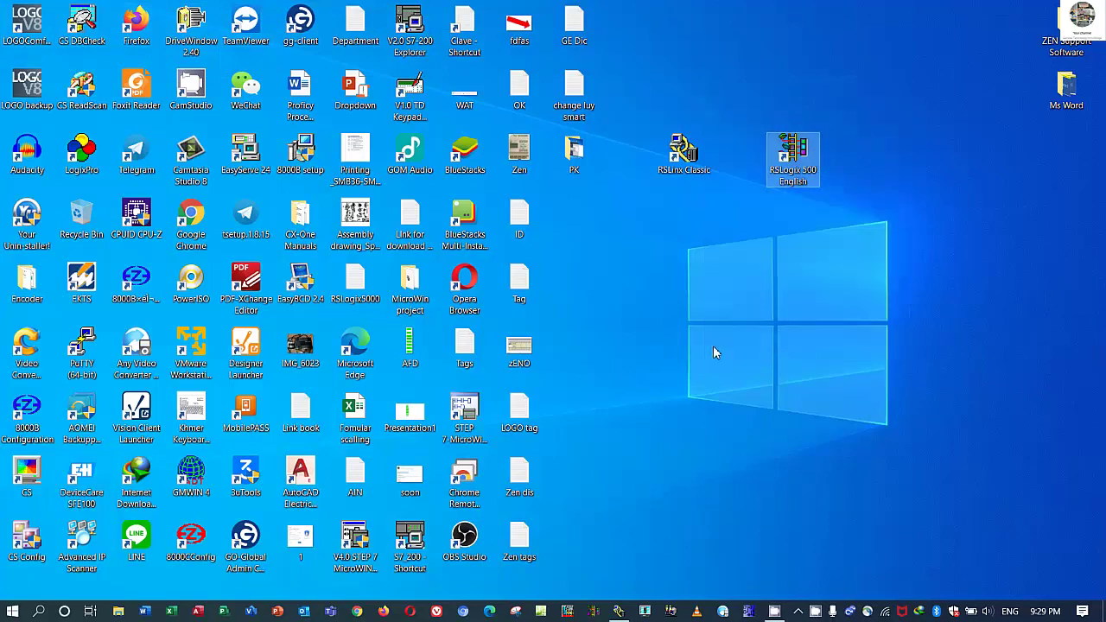
left_click(775, 292)
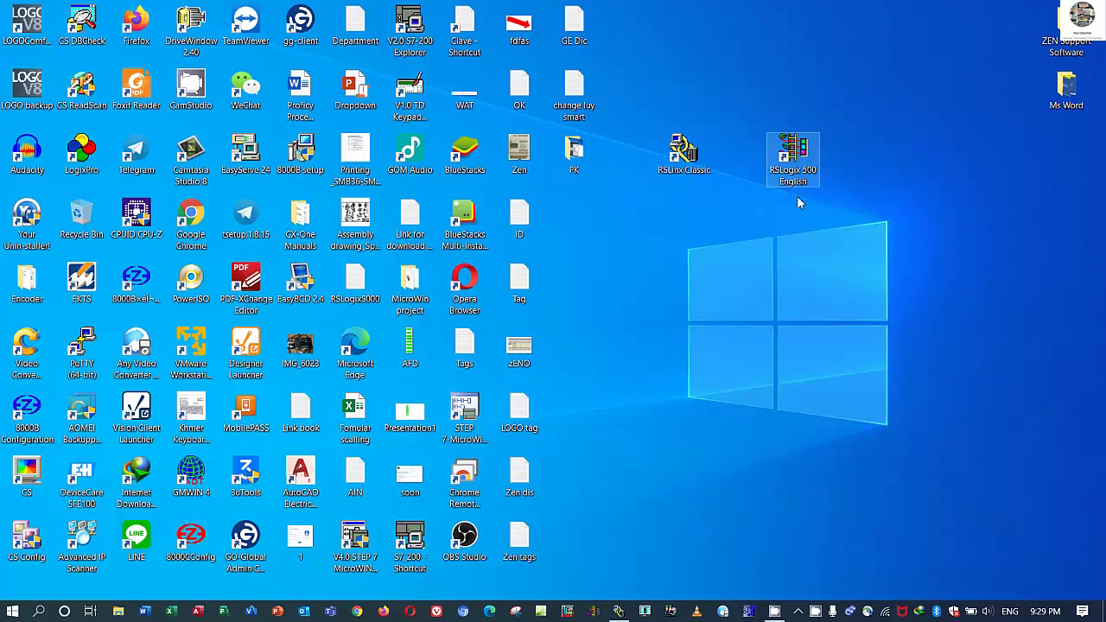
left_click(793, 165)
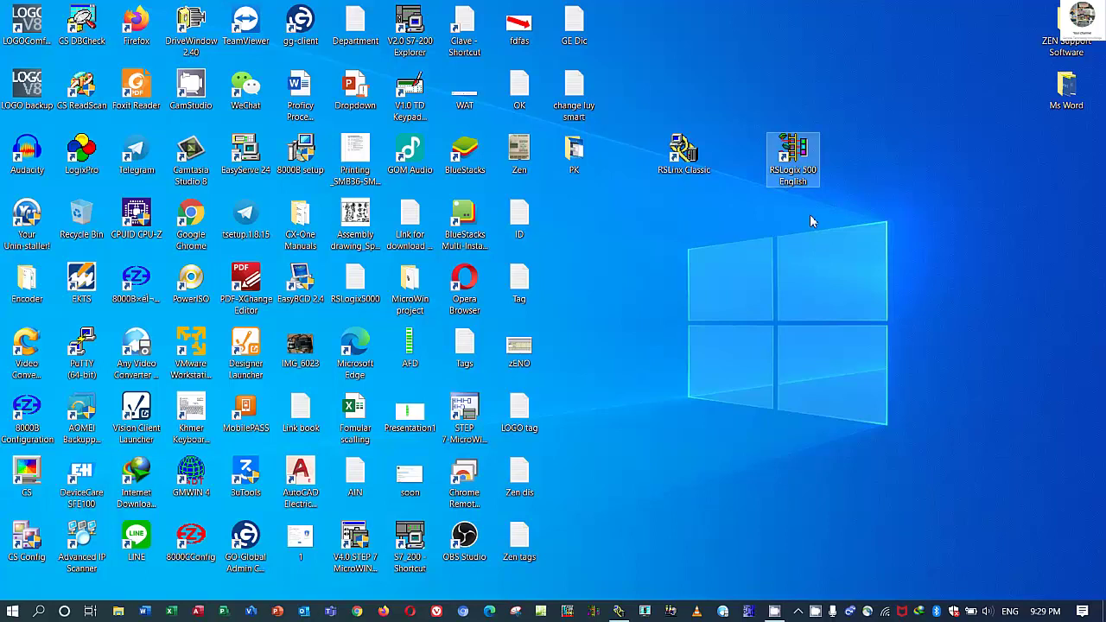
left_click(811, 216)
left_click_drag(682, 157, 737, 165)
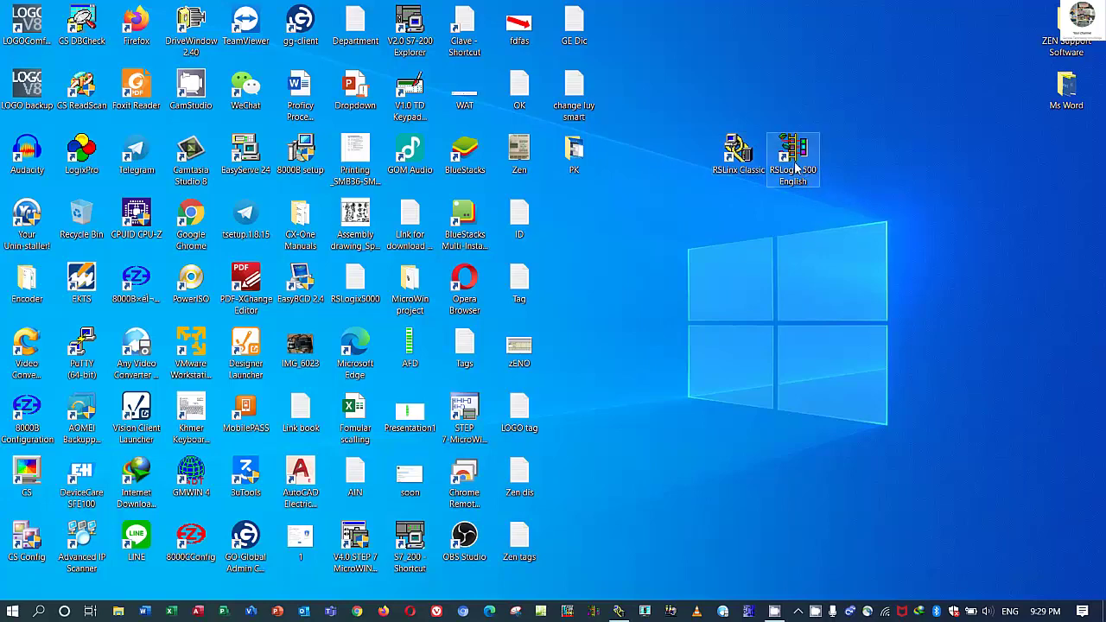
right_click(795, 132)
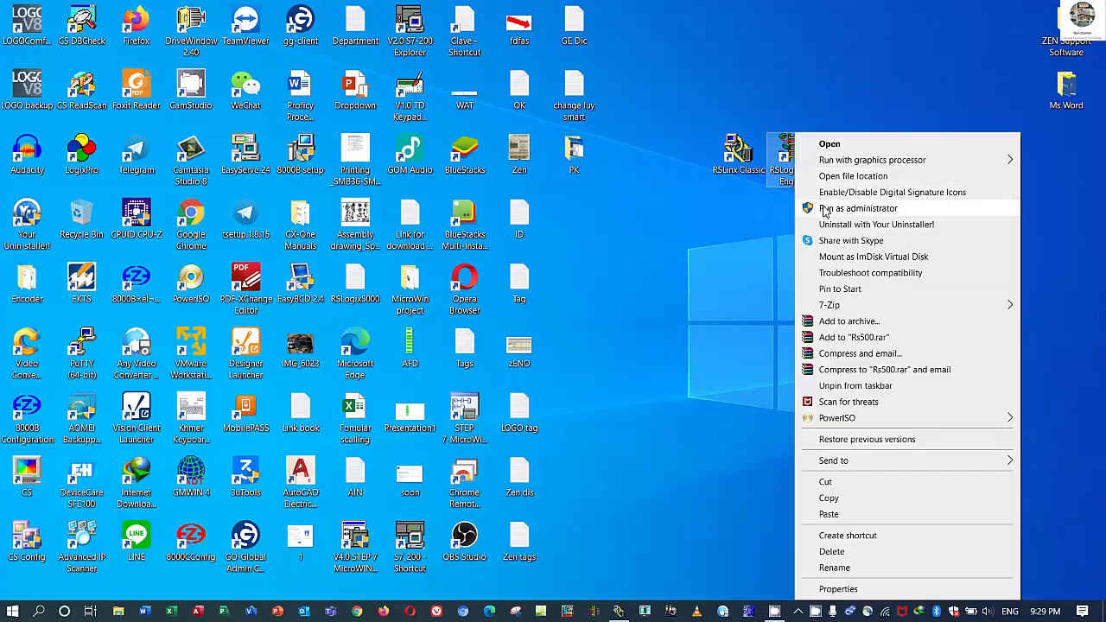
left_click(825, 212)
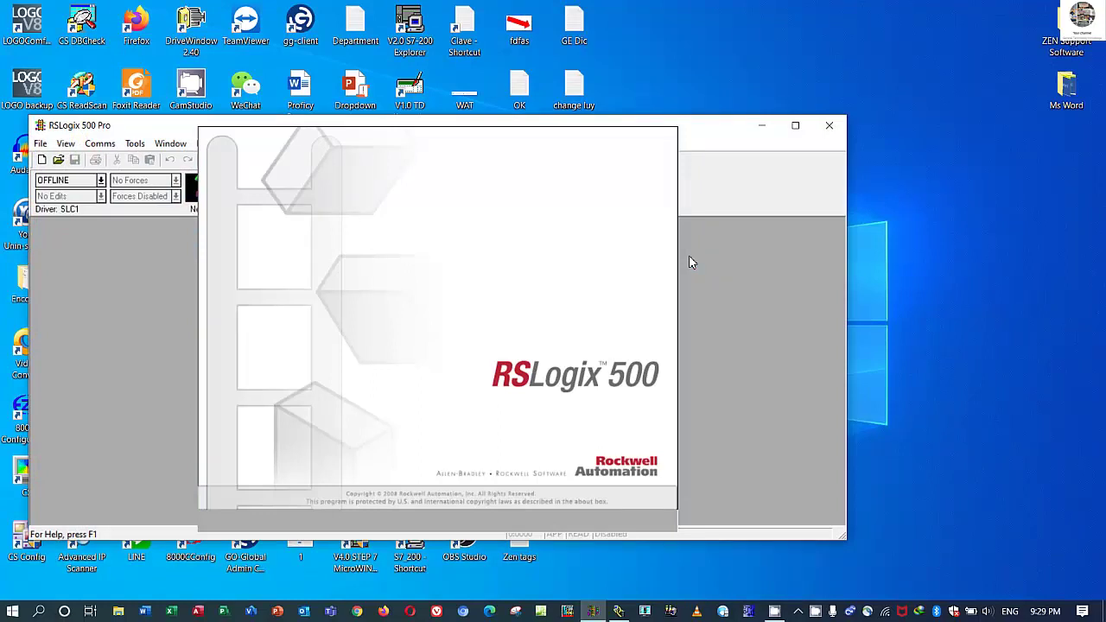
Maximize RSLogix 500 Pro and open Tools > Options for System Options
left_click(795, 127)
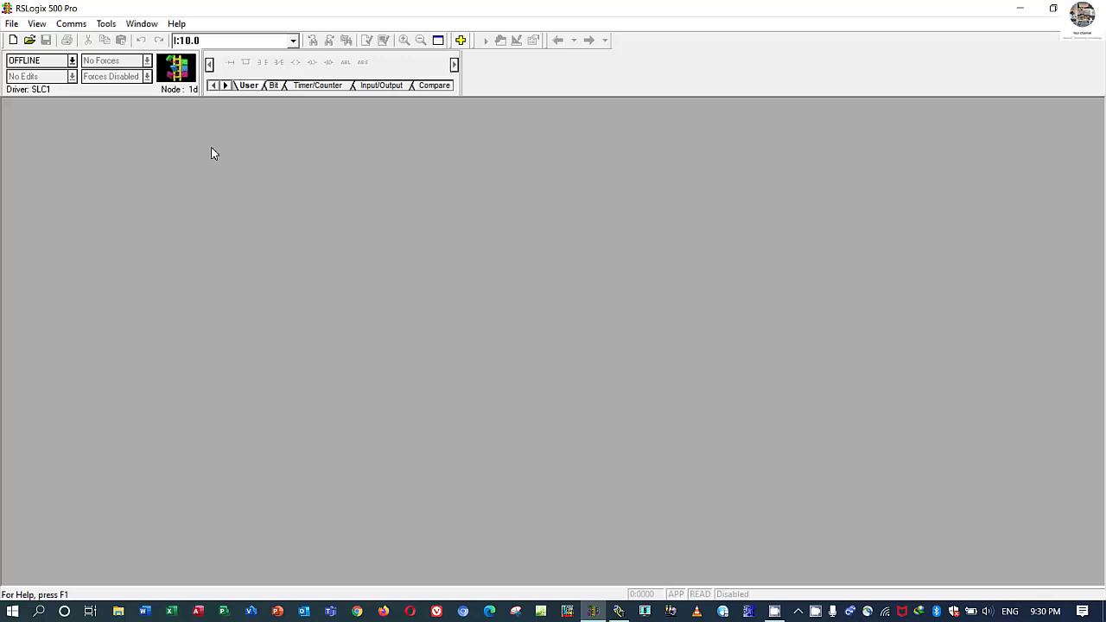
left_click(107, 24)
left_click(131, 40)
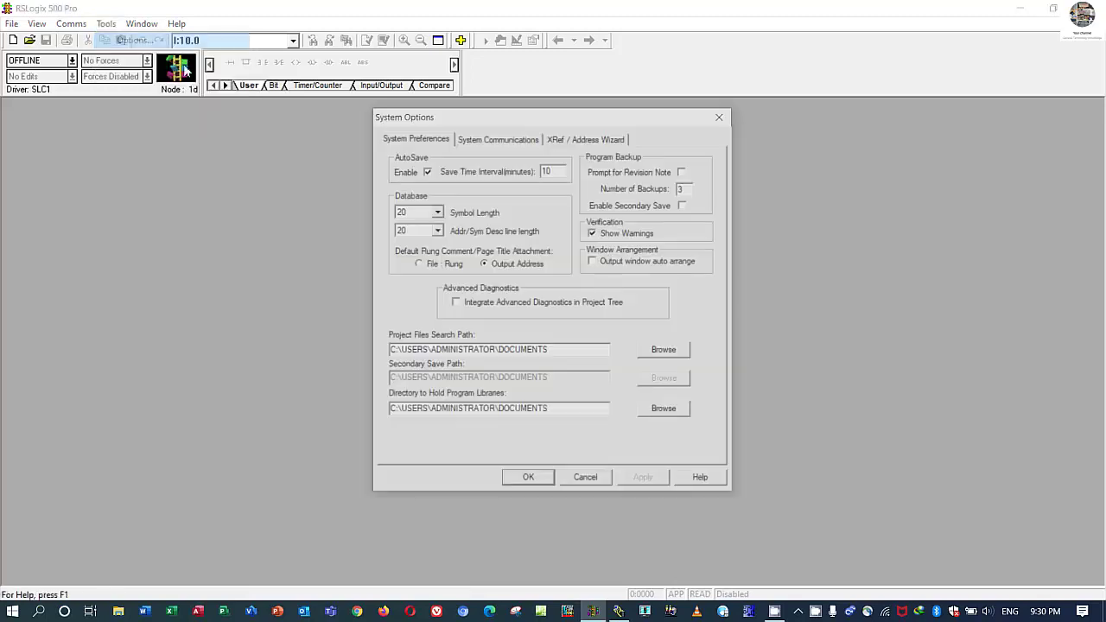
On System Communications, choose driver PLC500 and the AB_DF1-1 last-configured entry
left_click(493, 143)
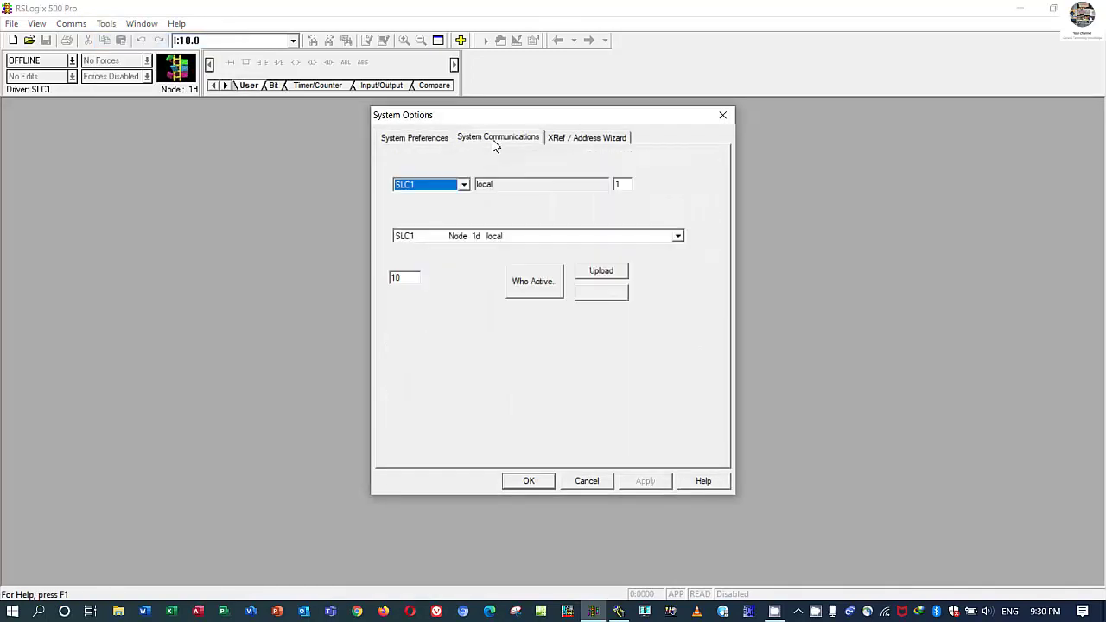
left_click(464, 186)
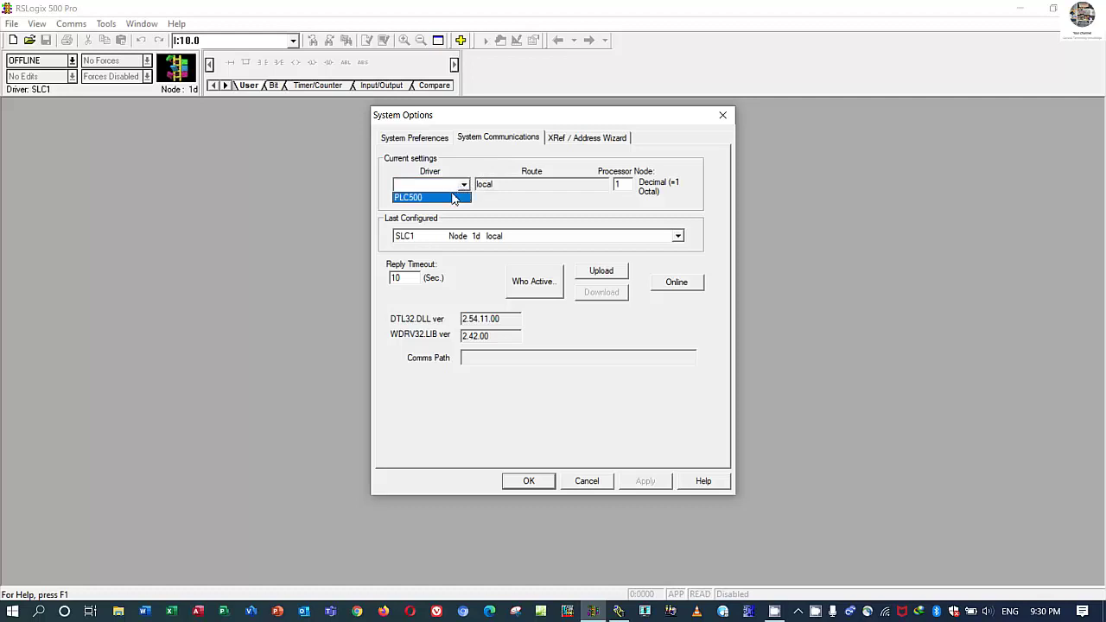
left_click(431, 198)
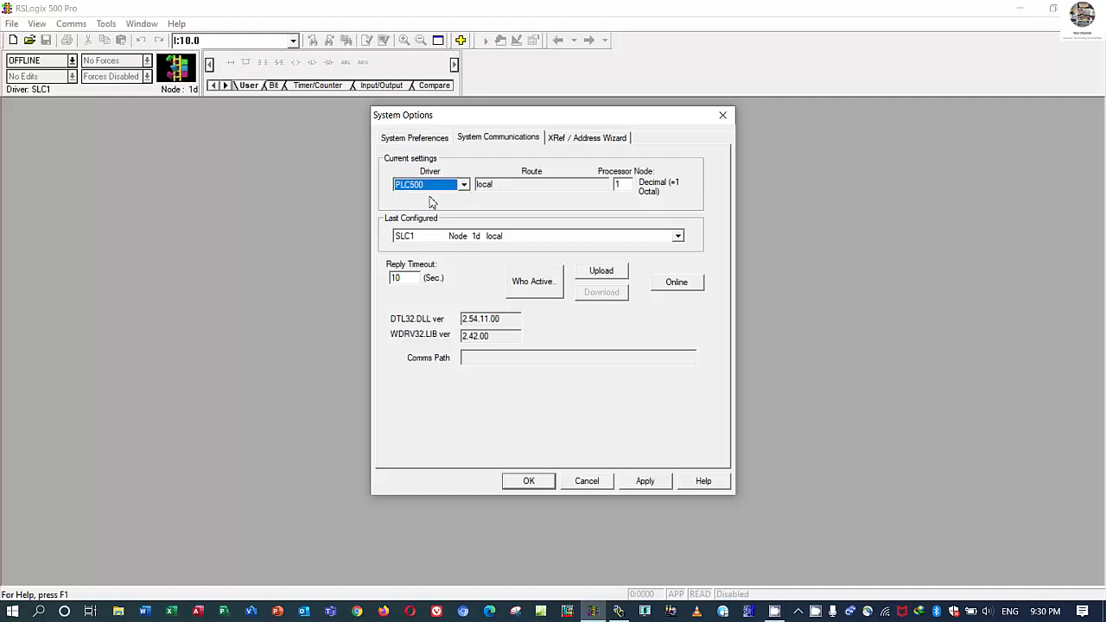
left_click(599, 238)
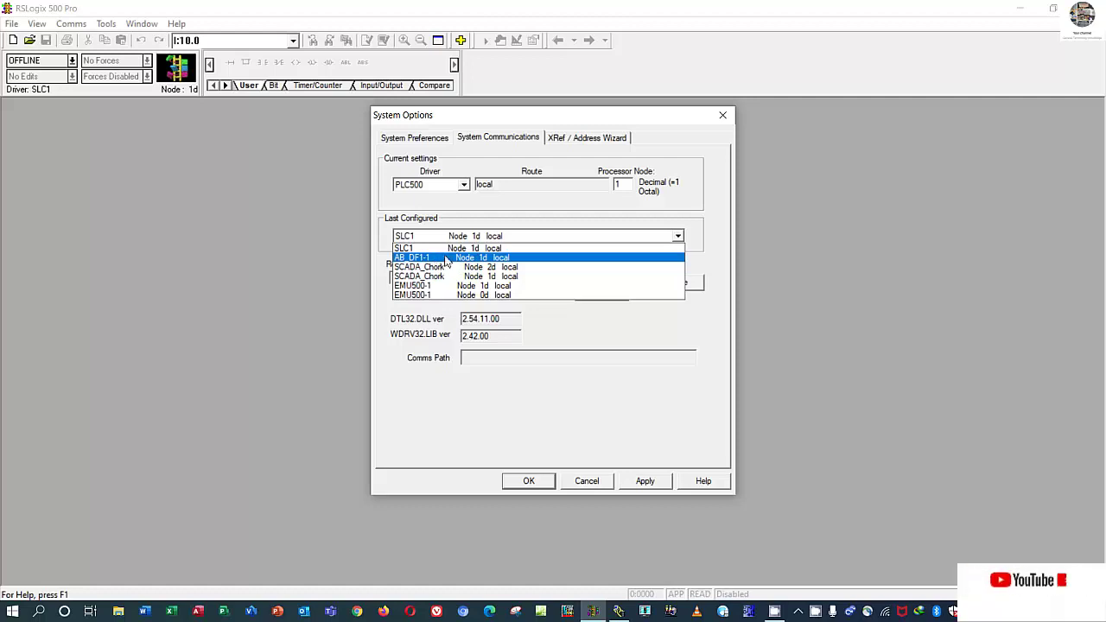
left_click(431, 259)
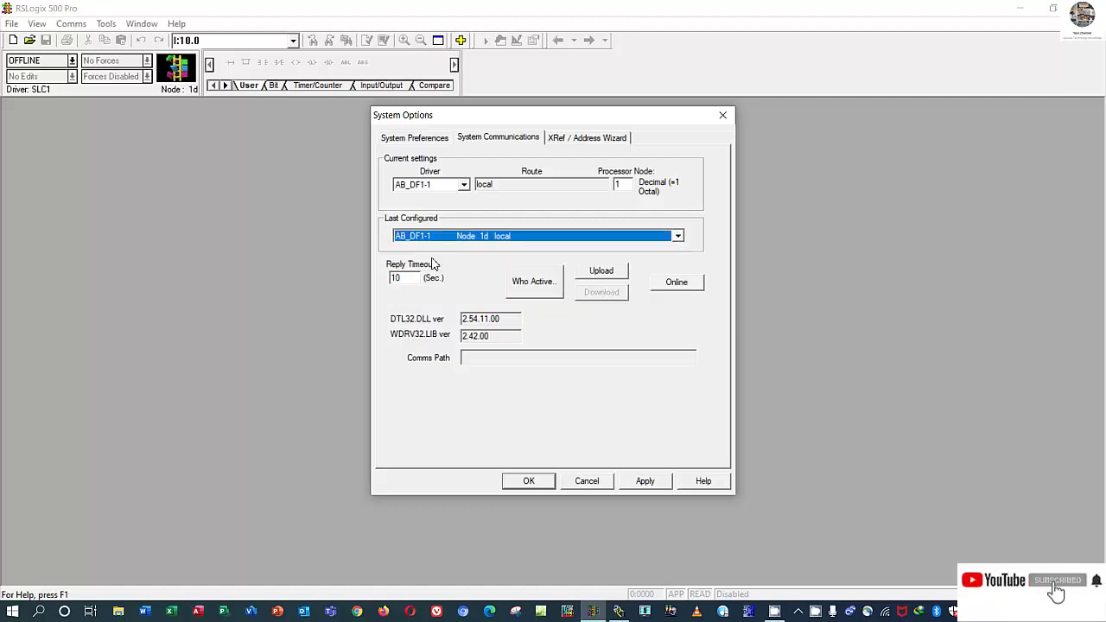
Attempt the upload, dismiss the InitDriver -1 error, and switch to RSLinx Classic
left_click(602, 273)
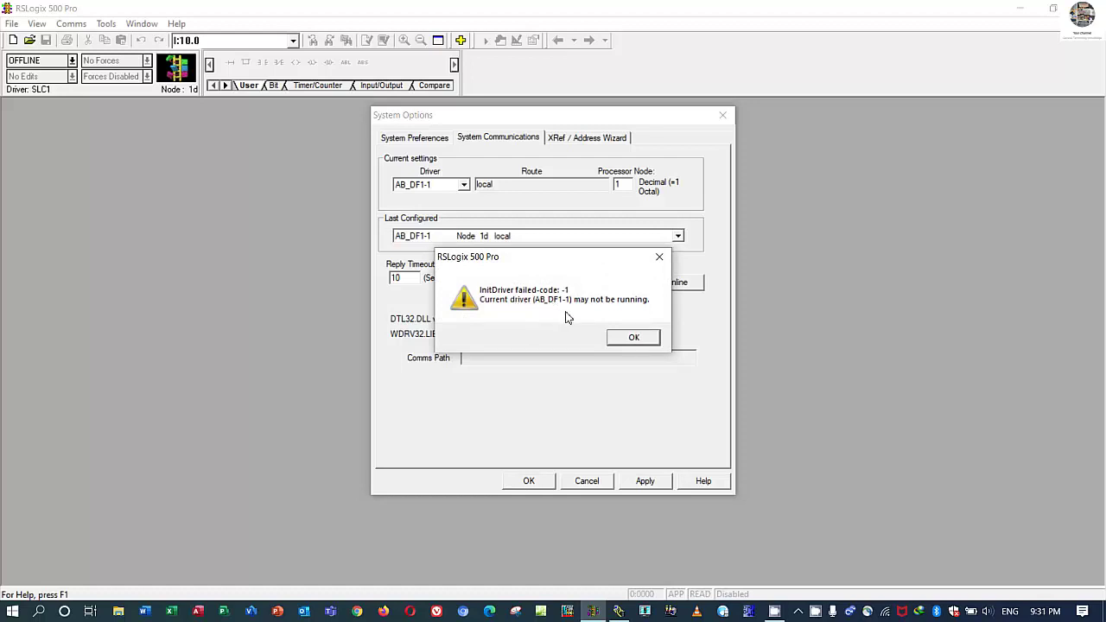
left_click(618, 335)
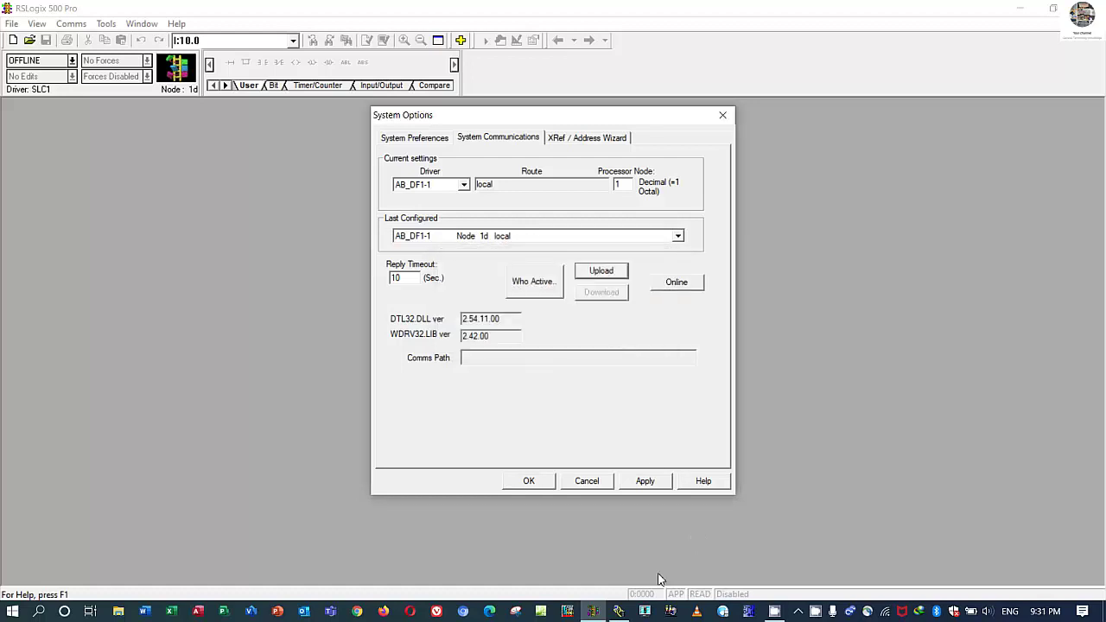
left_click(620, 612)
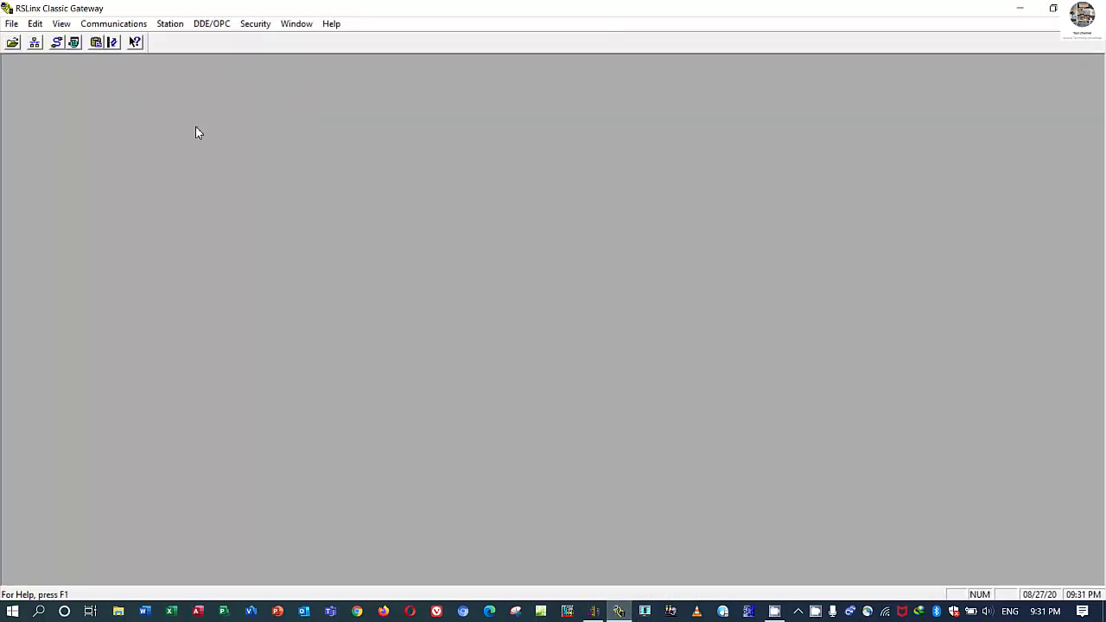
Re-run Auto-Configure on the PLC500 COM3 driver, accept it, and close Configure Drivers
left_click(57, 43)
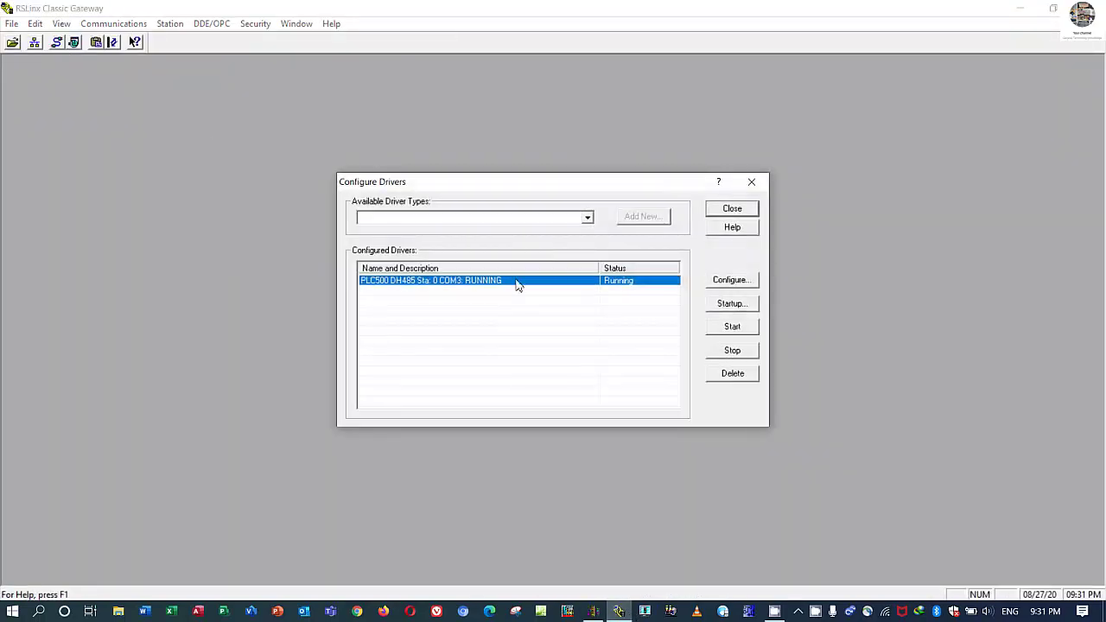
double_click(519, 281)
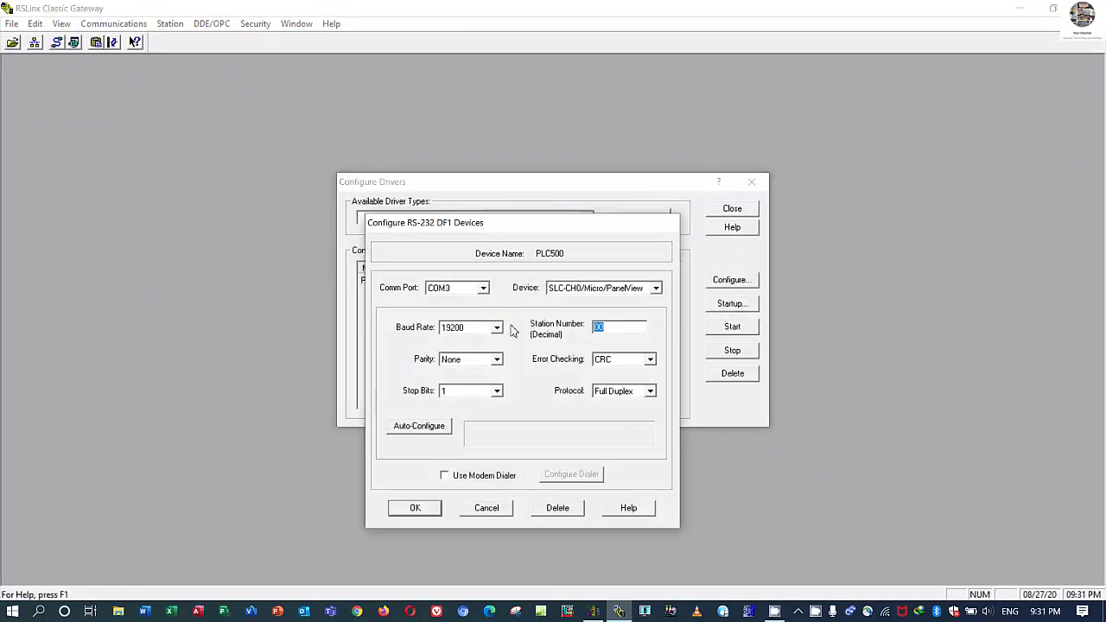
left_click(438, 426)
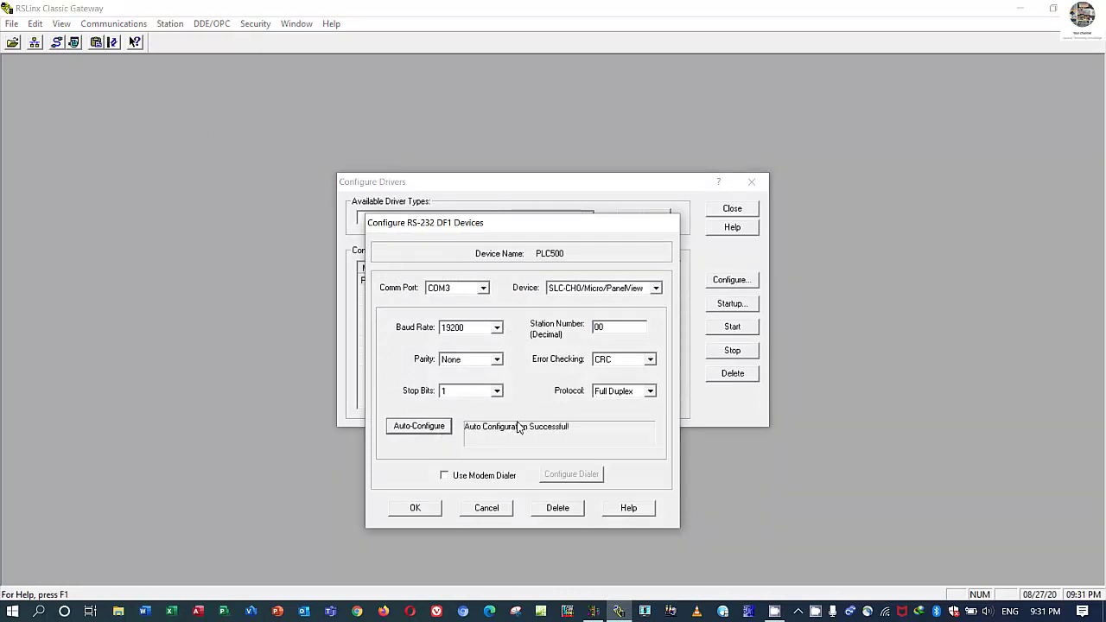
left_click(418, 510)
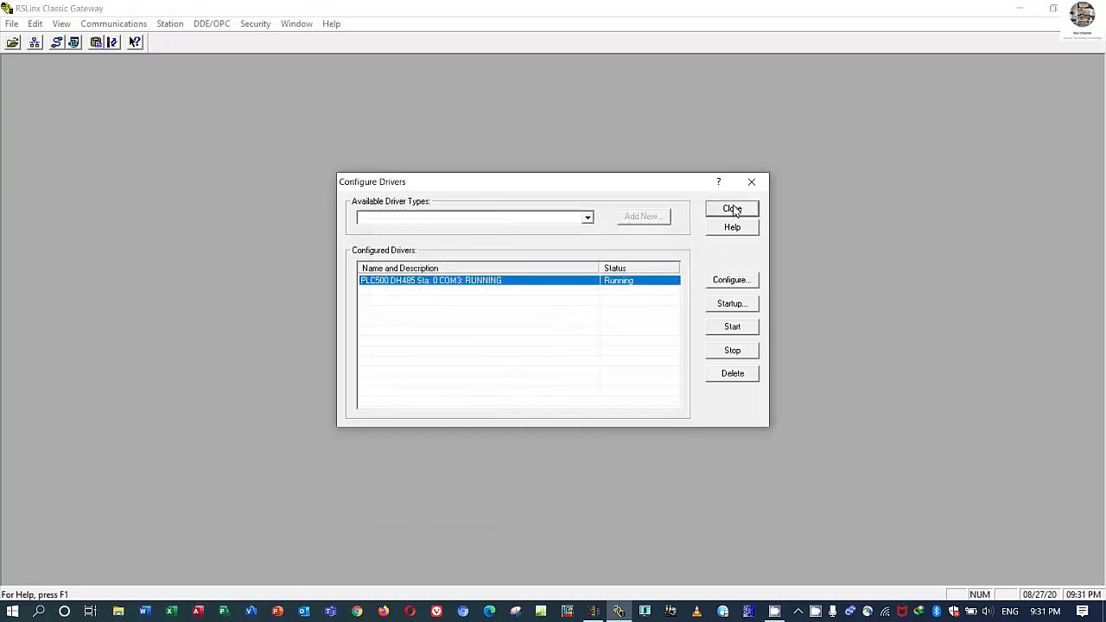
left_click(733, 210)
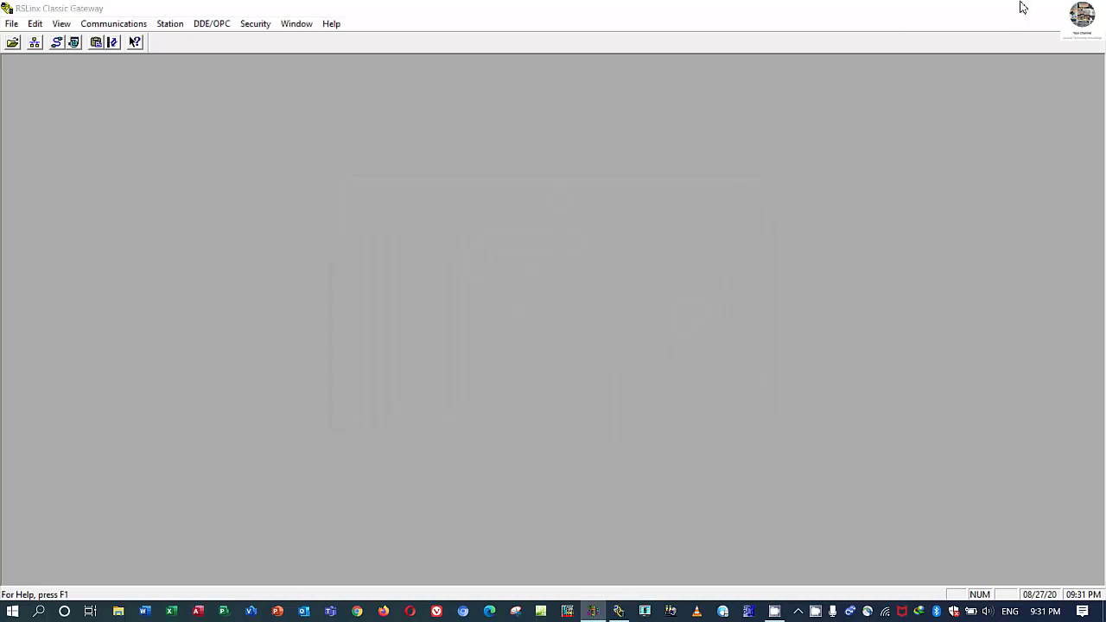
Back in RSLogix, try uploading with the SLC1 configuration and dismiss the driver warning
left_click(1020, 7)
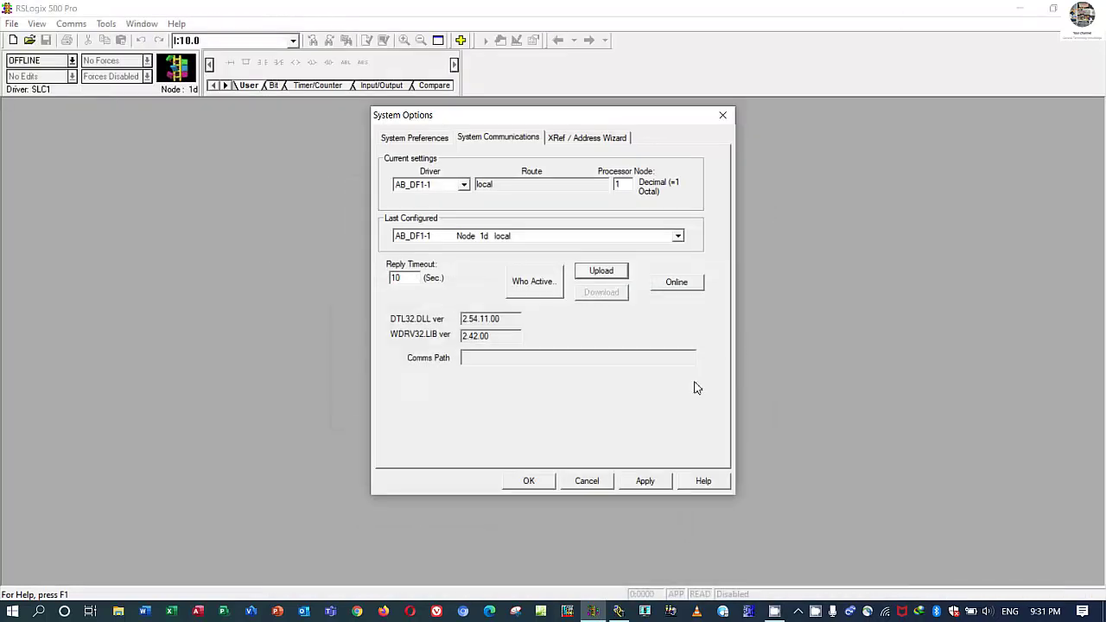
left_click(521, 238)
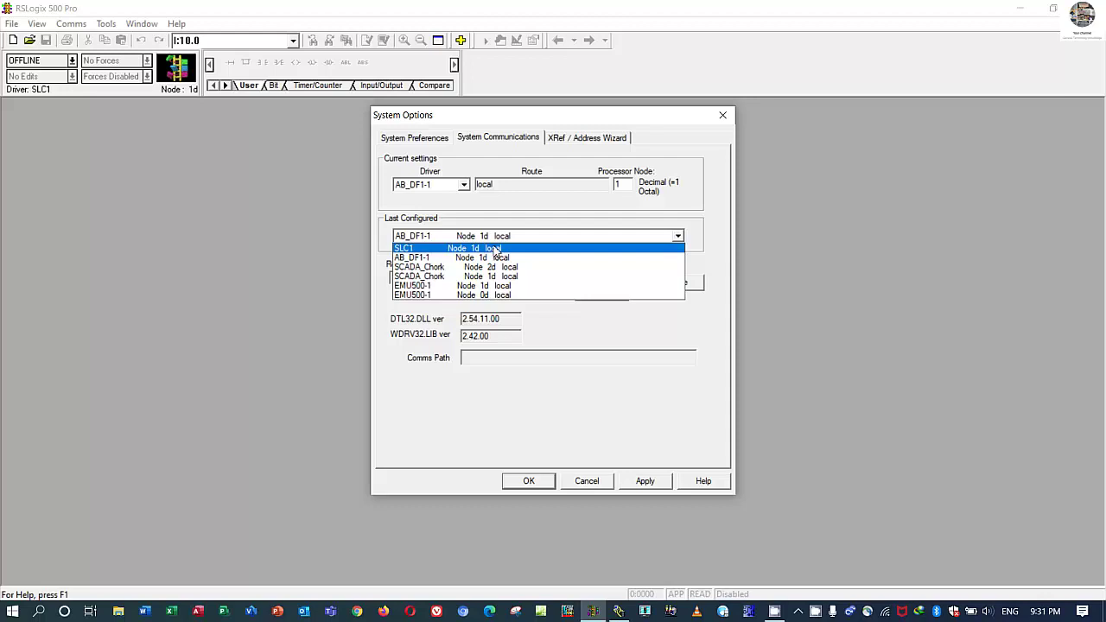
left_click(495, 248)
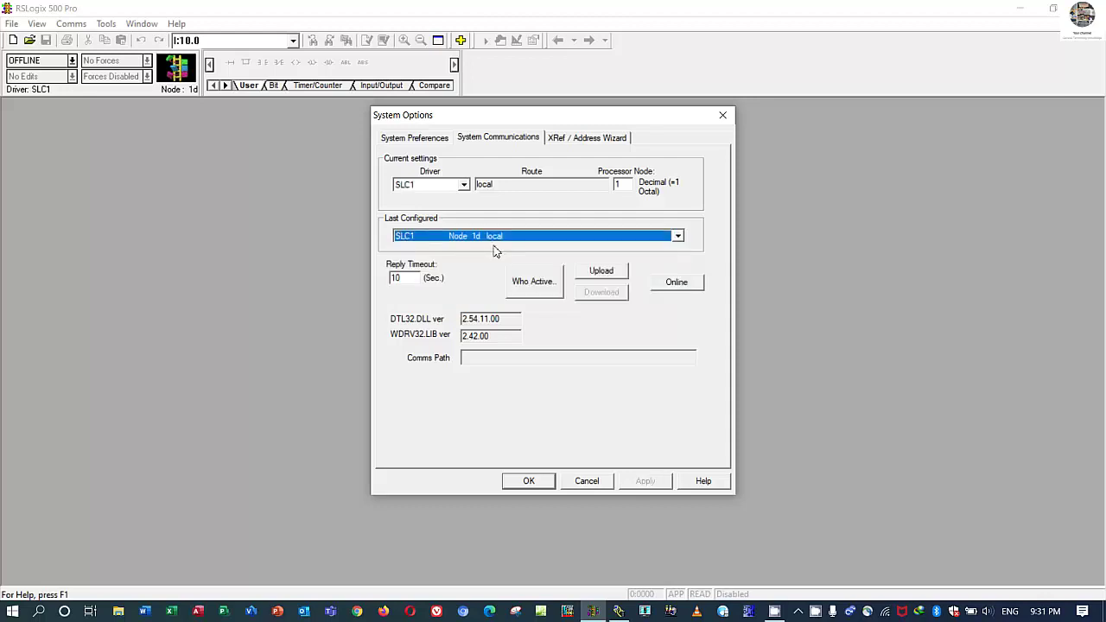
left_click(603, 278)
left_click(624, 336)
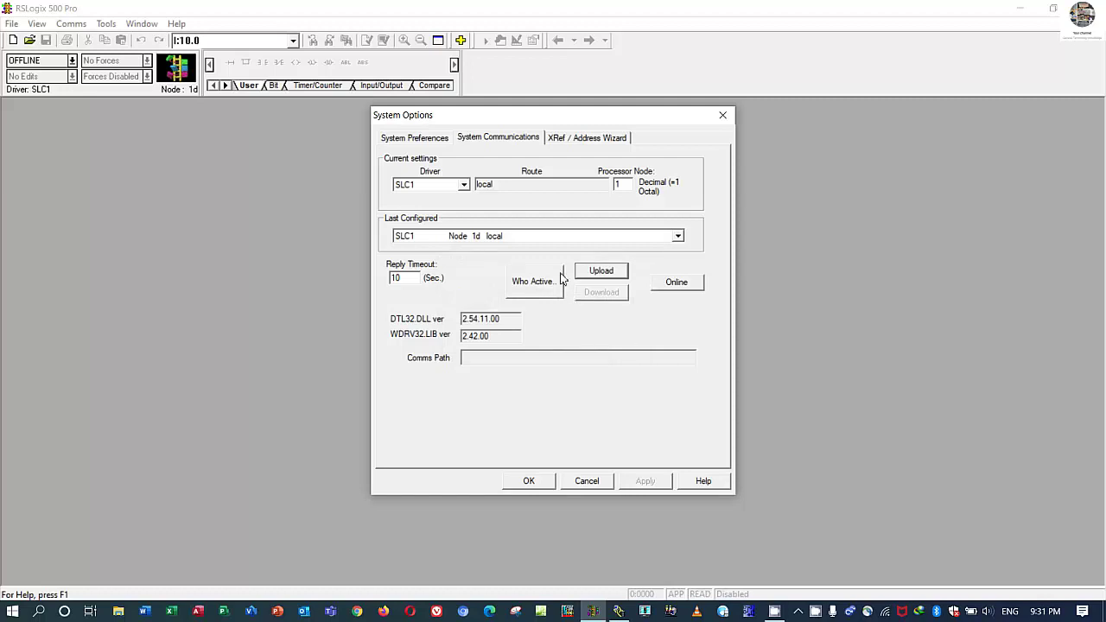
left_click(530, 238)
left_click(532, 241)
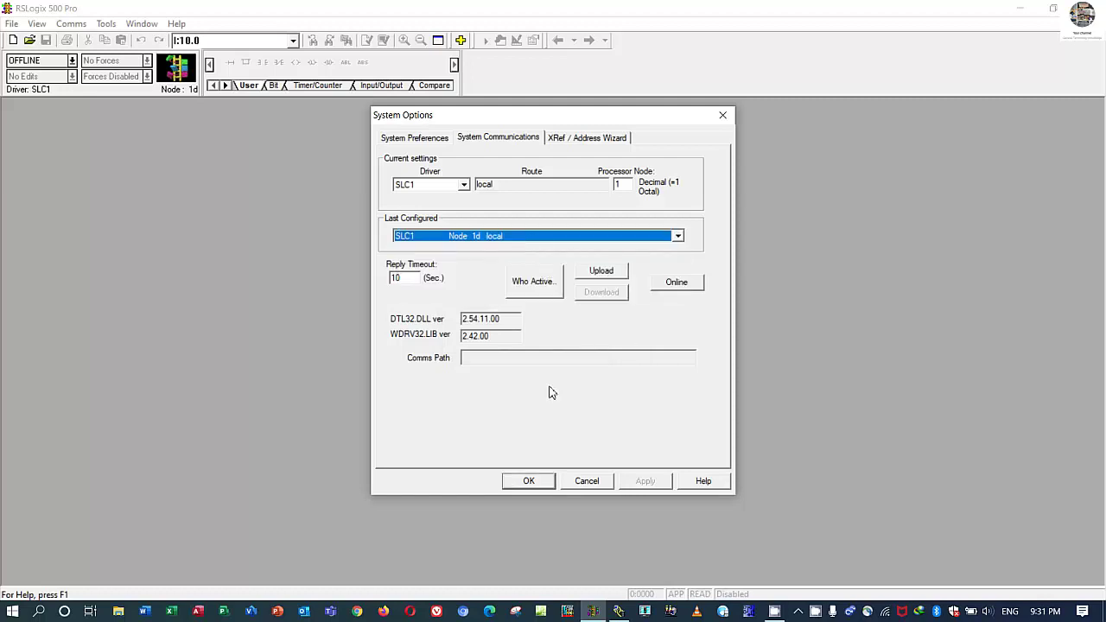
Switch back to AB_DF1-1, confirm, clear the warning, and browse the network with Who Active
left_click(511, 239)
left_click(473, 259)
left_click(531, 481)
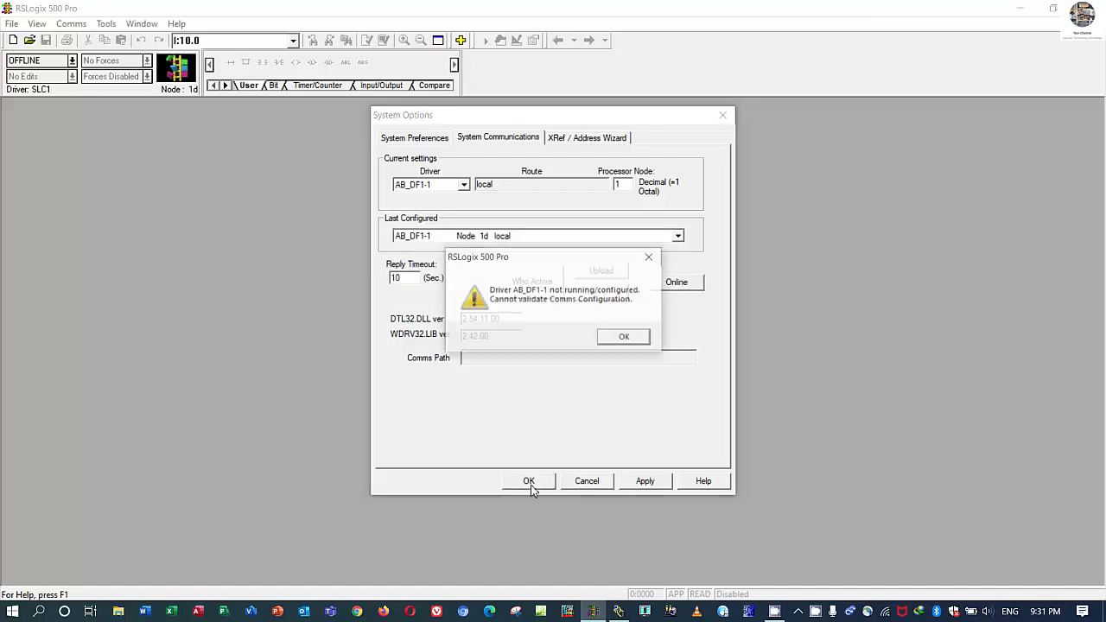
left_click(624, 336)
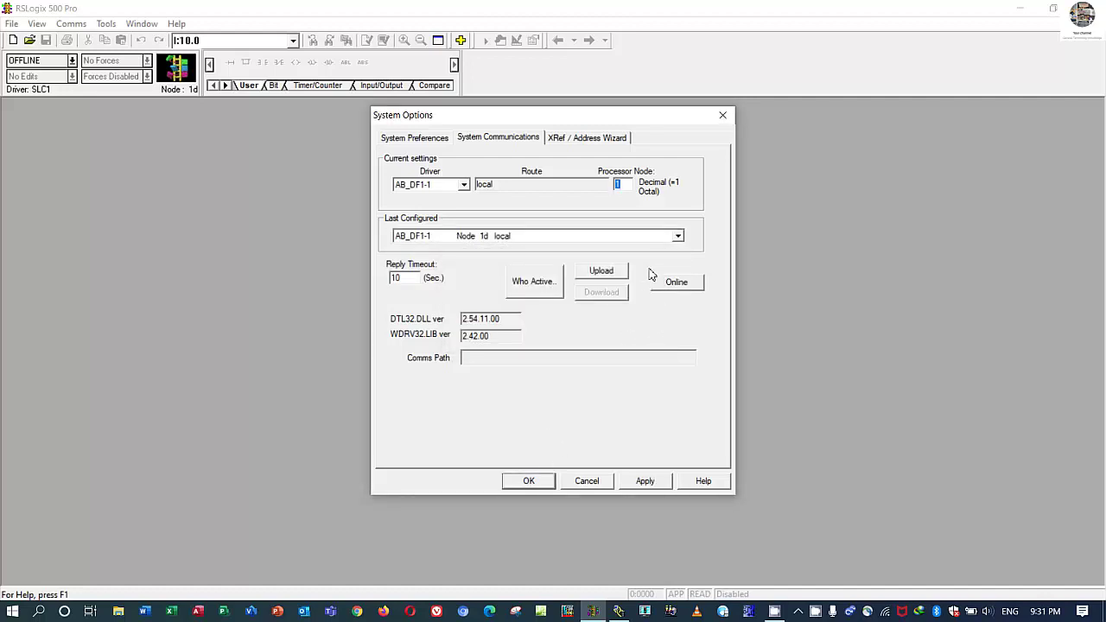
left_click(548, 291)
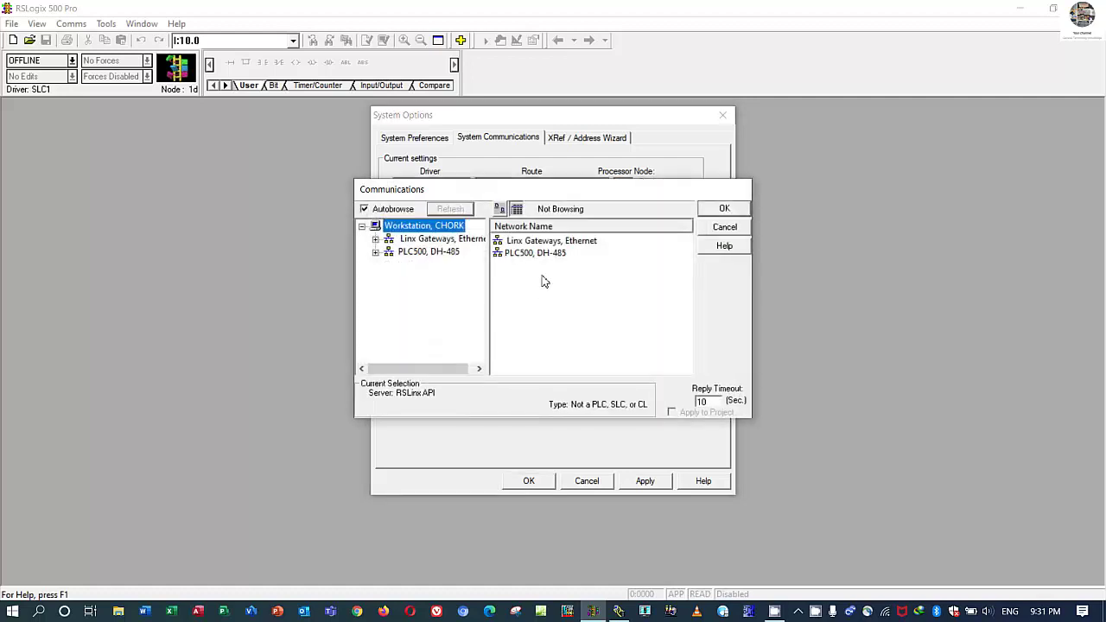
Select the SLC-5/04 at node 01 on PLC500, DH-485 and apply it as the target
left_click_drag(520, 194, 540, 306)
left_click(449, 366)
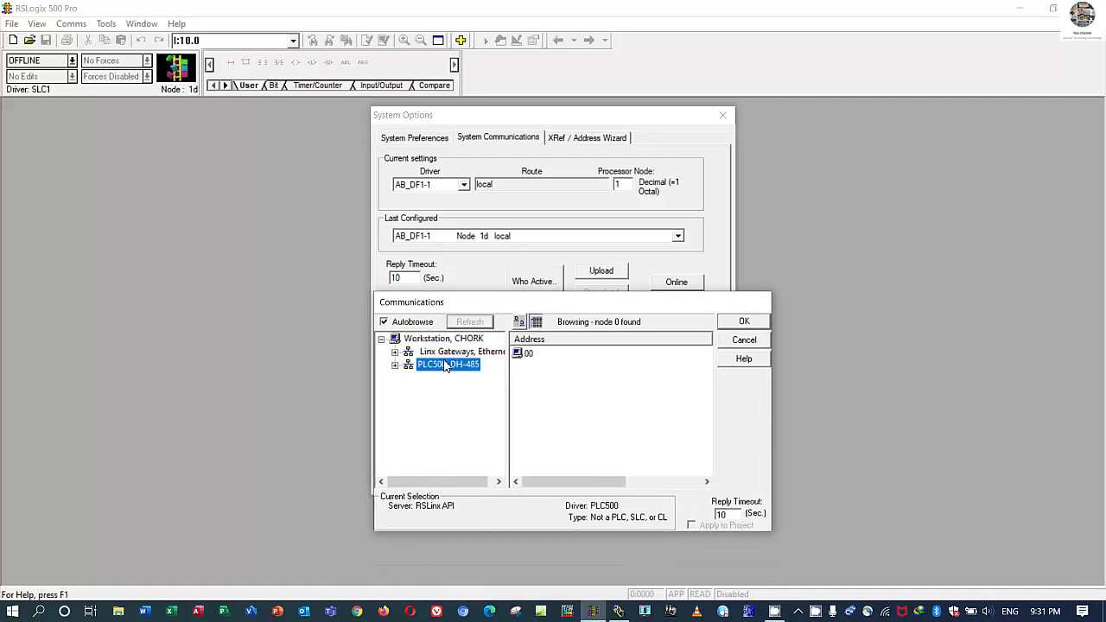
left_click(527, 366)
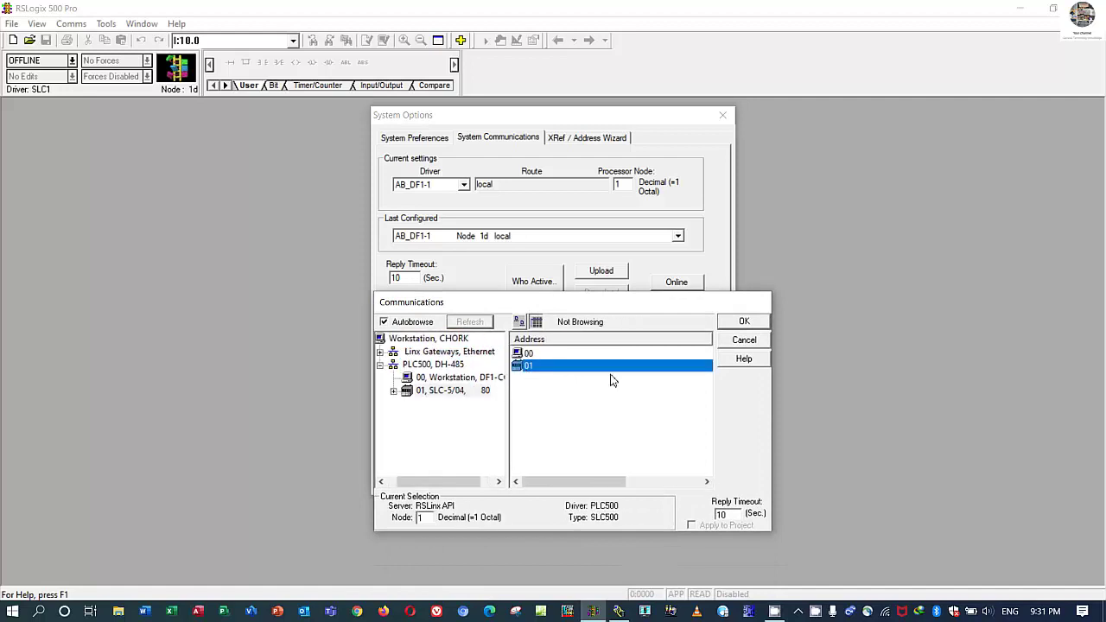
left_click(746, 325)
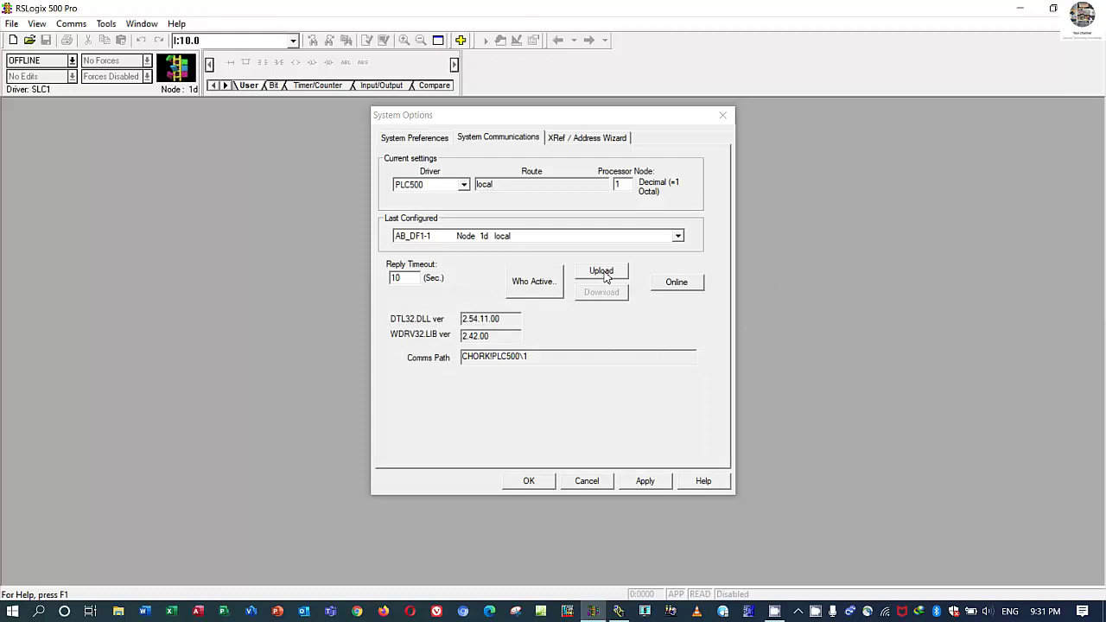
left_click(645, 481)
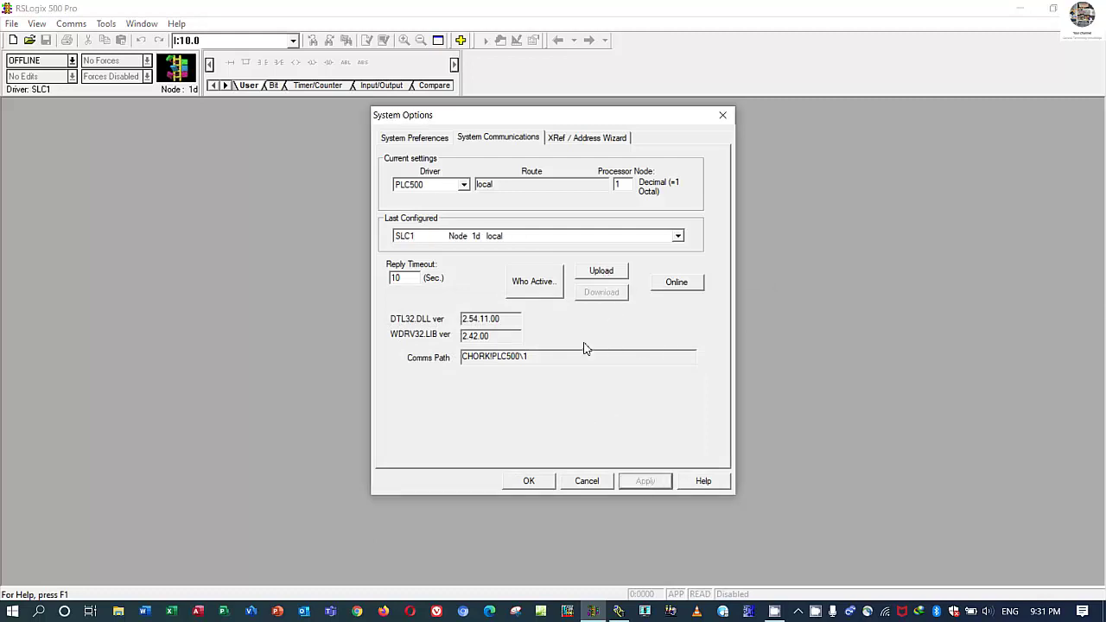
Upload ladder program LAD 2 from the SLC-5/04 through System Communications
left_click(602, 275)
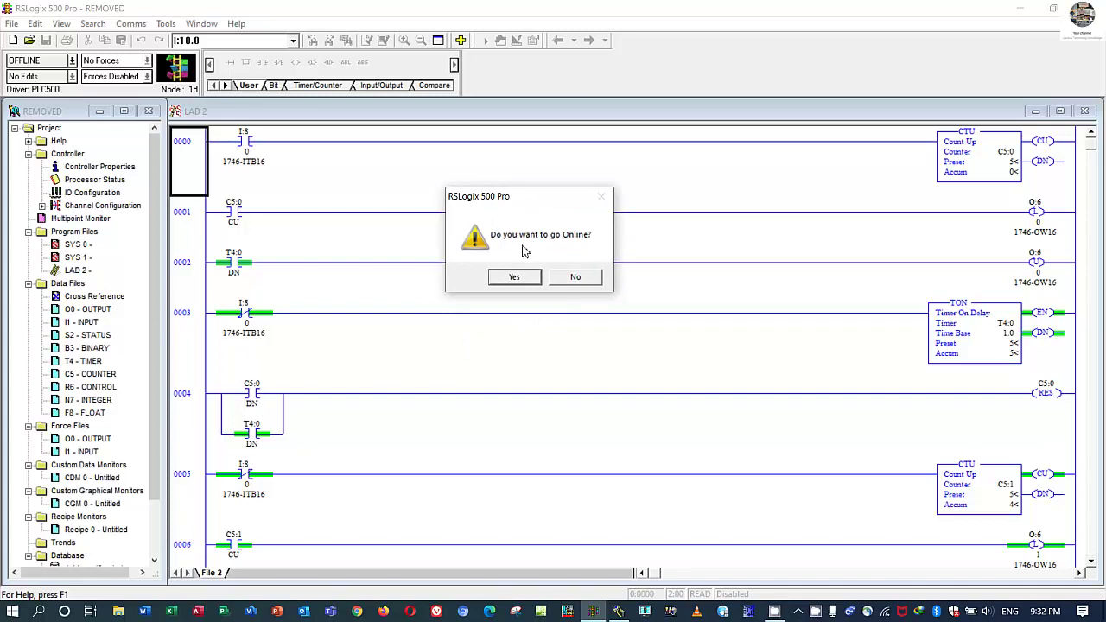
Go online so the SLC-5/04 runs in RUN mode with live rungs and timer T4:0
left_click(515, 282)
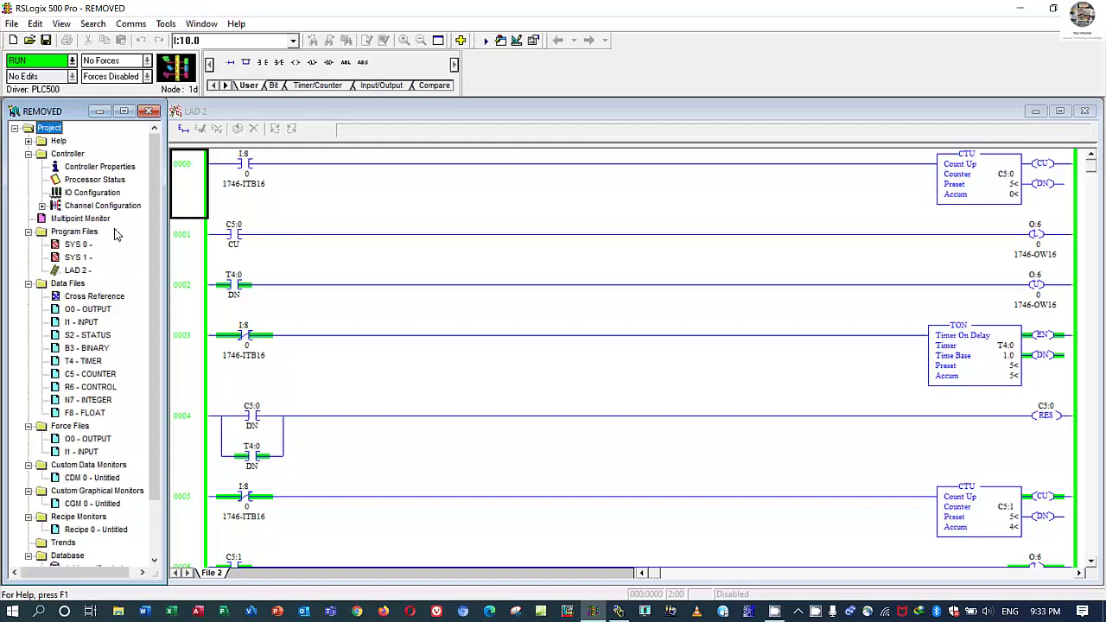
Open I/O Configuration and inspect the 1746-IM16 input modules and slot 9 ITB16 card
double_click(82, 194)
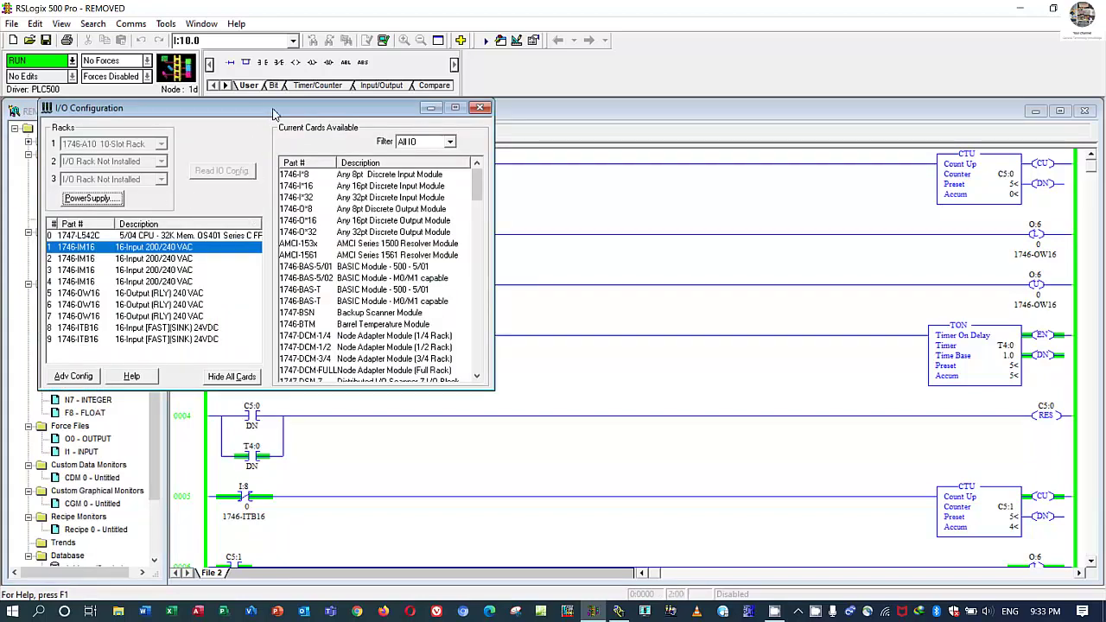
left_click_drag(265, 114, 445, 145)
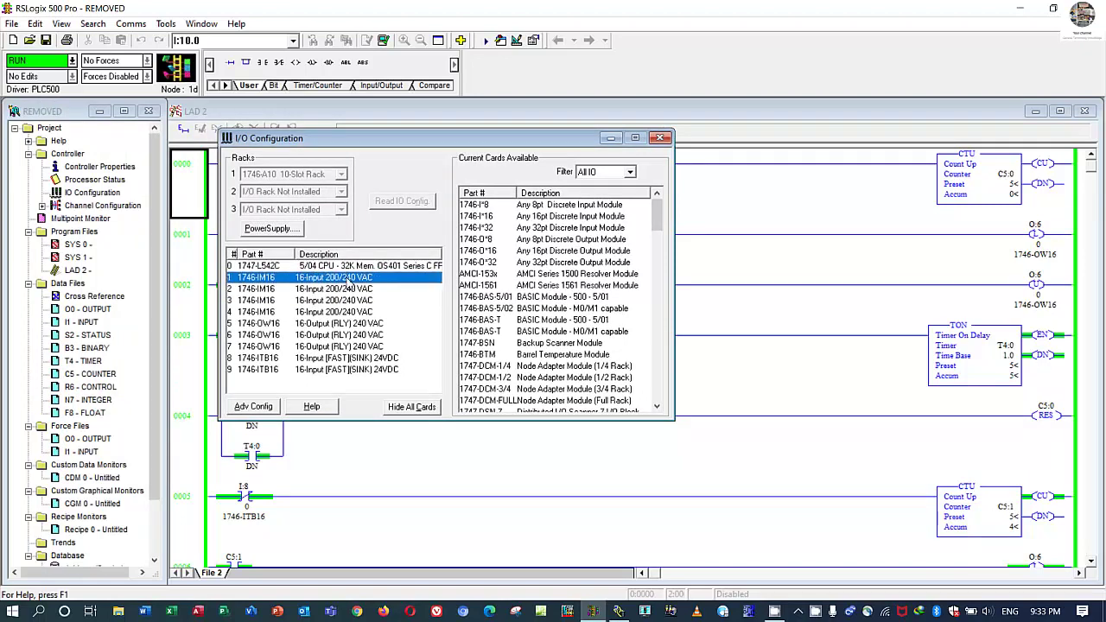
left_click(343, 301)
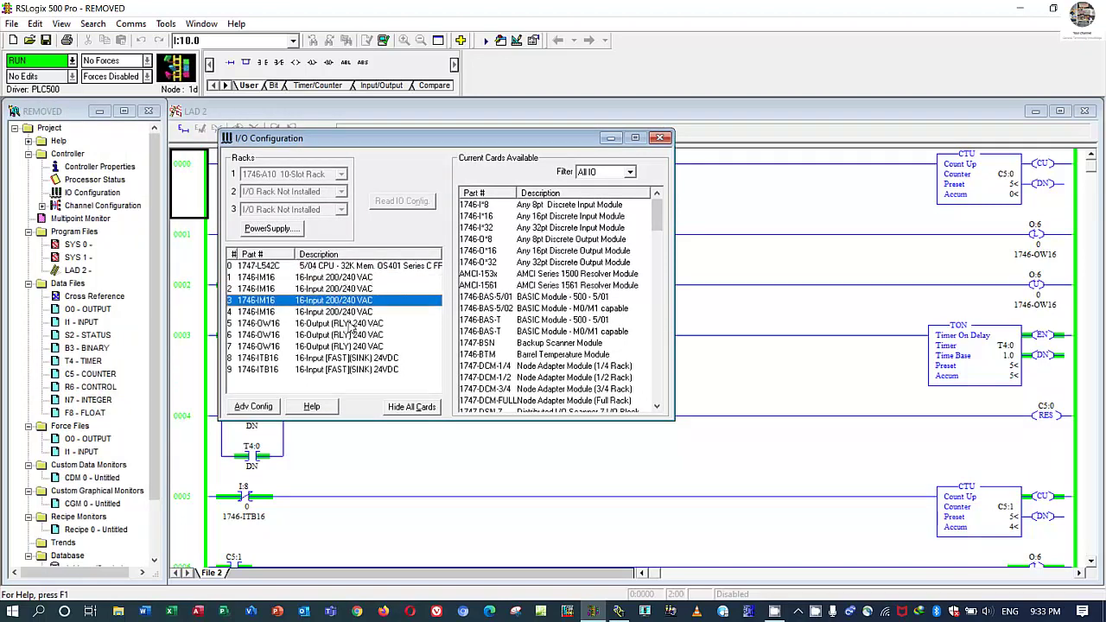
left_click(343, 279)
left_click(335, 300)
left_click(336, 311)
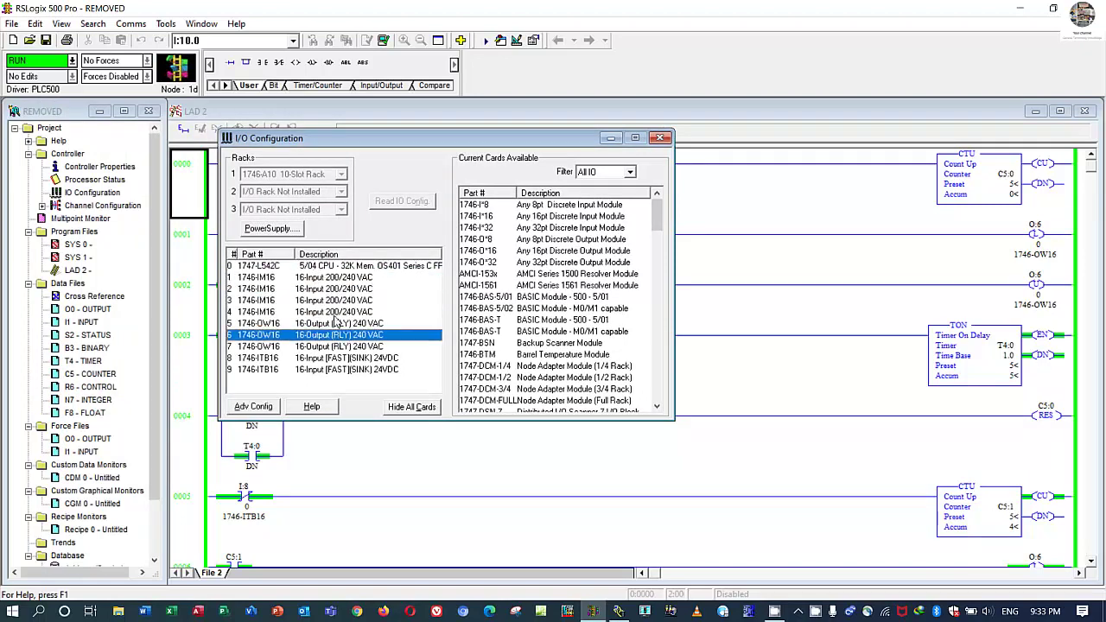
left_click(333, 278)
left_click(298, 370)
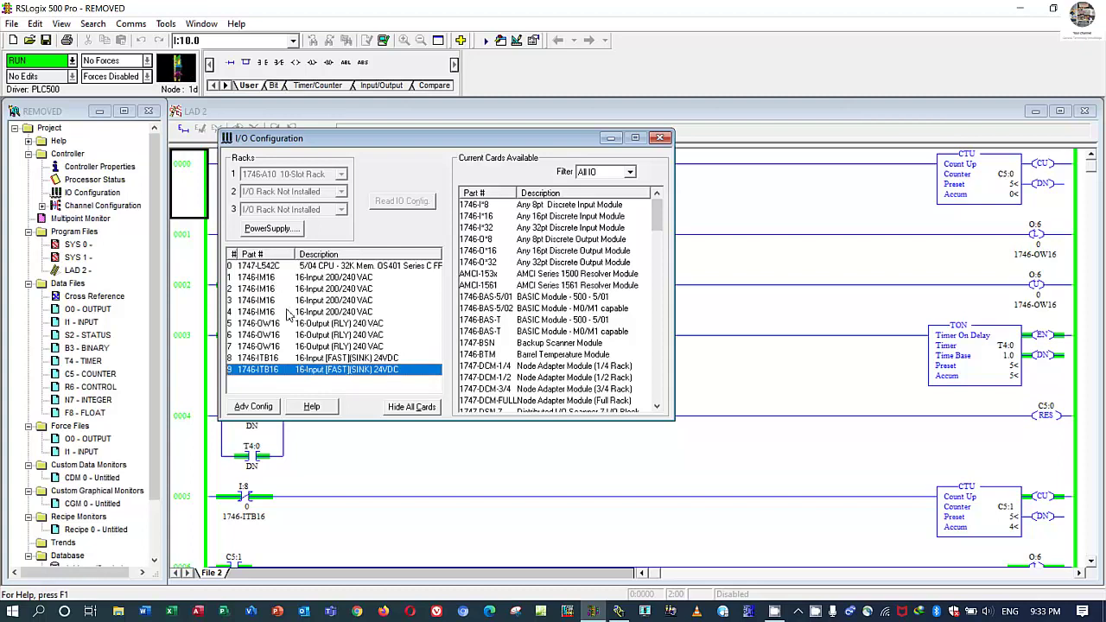
left_click_drag(277, 362, 348, 363)
Compare the OW16 output modules in slots 5–6 and input slots 1–4, then close
left_click(345, 326)
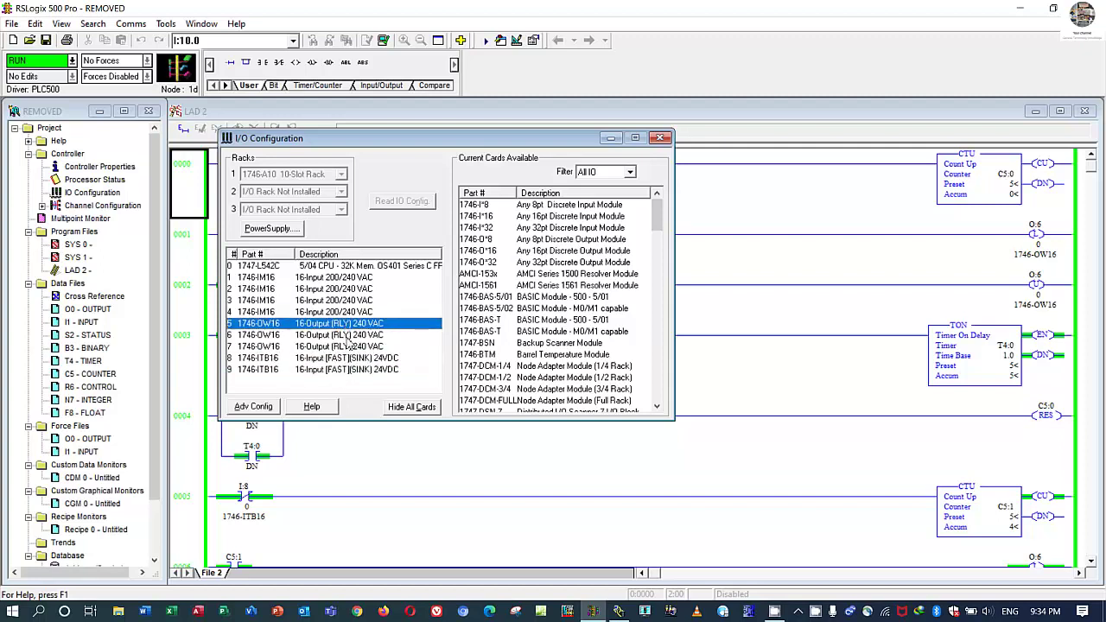
left_click(349, 336)
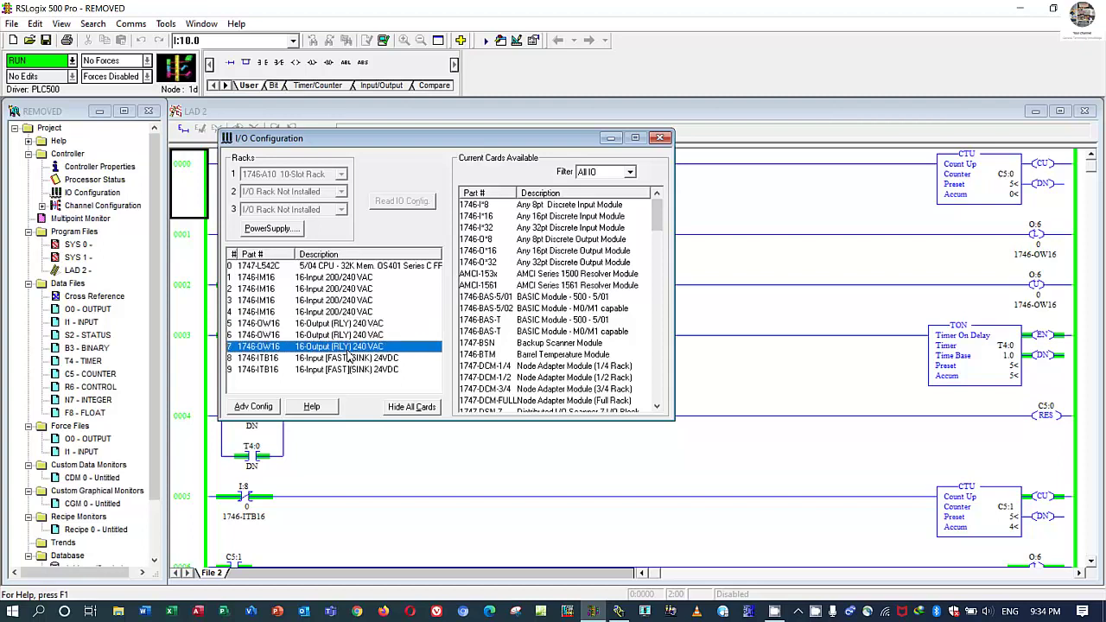
left_click(349, 327)
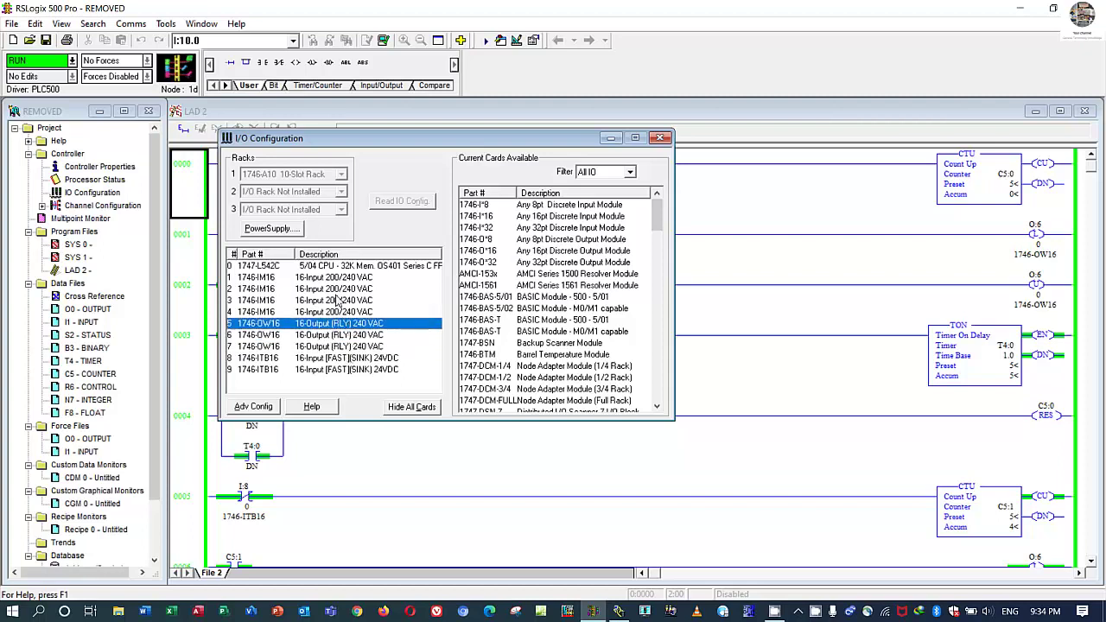
left_click(338, 289)
left_click(332, 301)
left_click(332, 312)
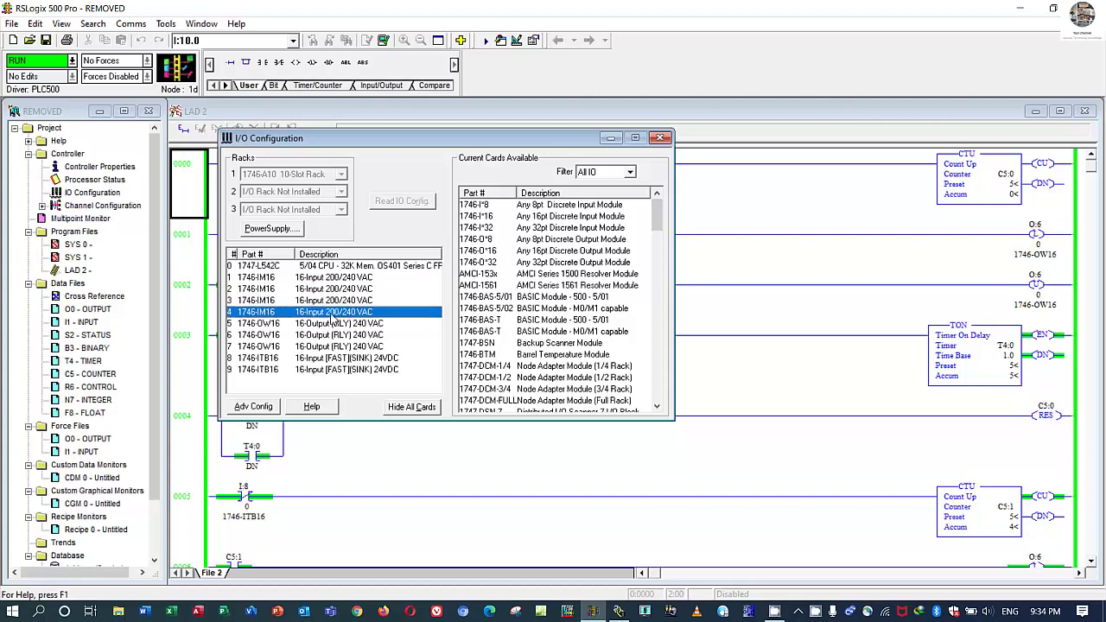
left_click(339, 280)
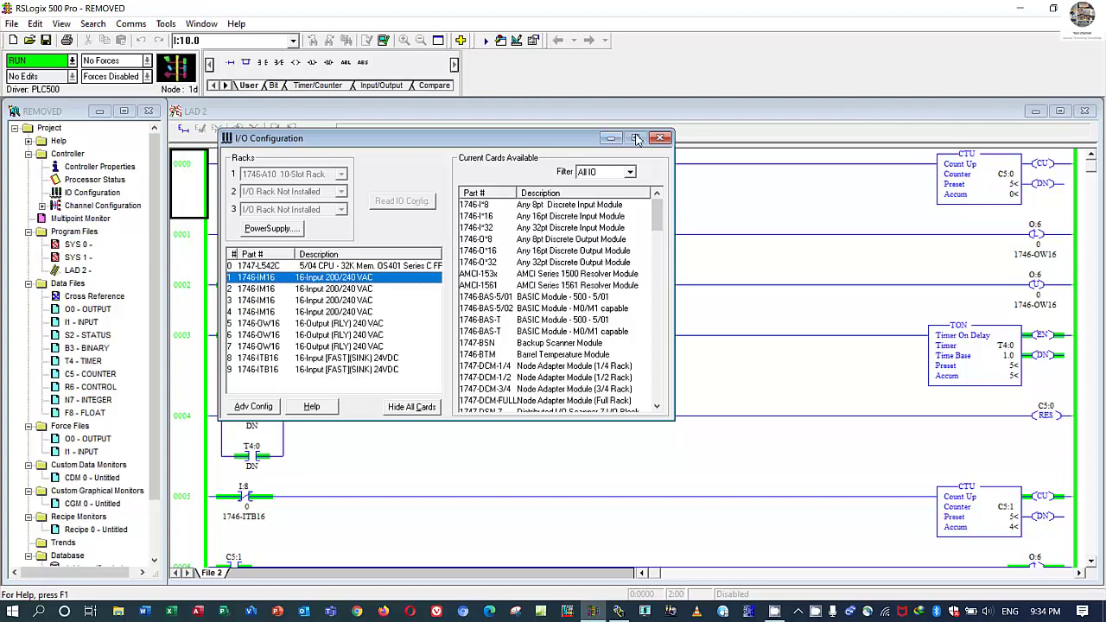
left_click(660, 139)
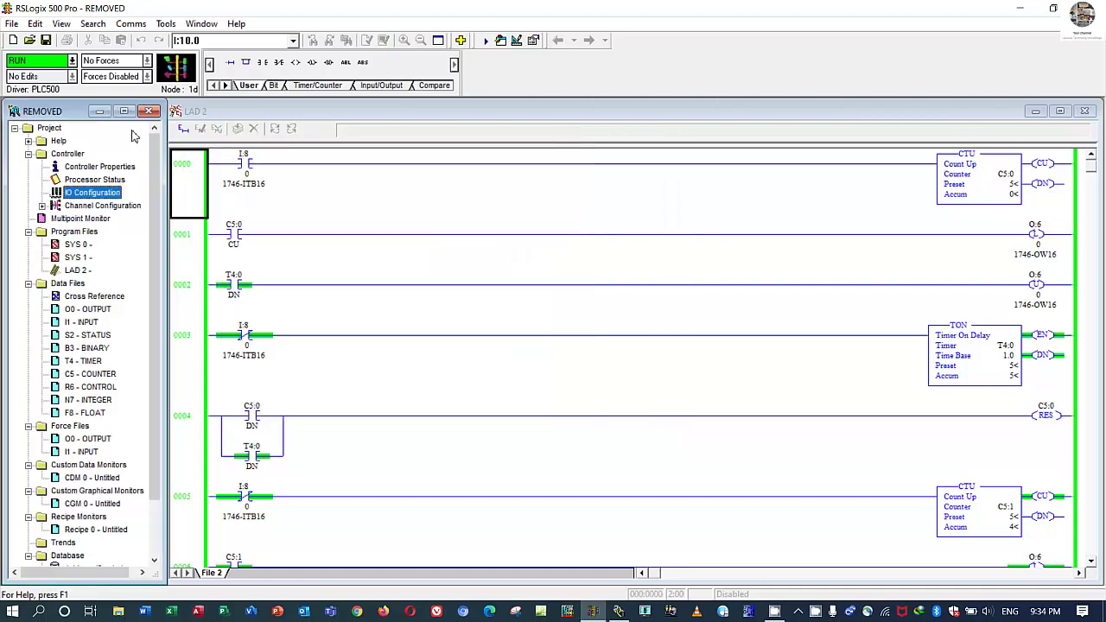
Start a Save As to Local Disk (D:) with a new folder, then cancel it
left_click(12, 24)
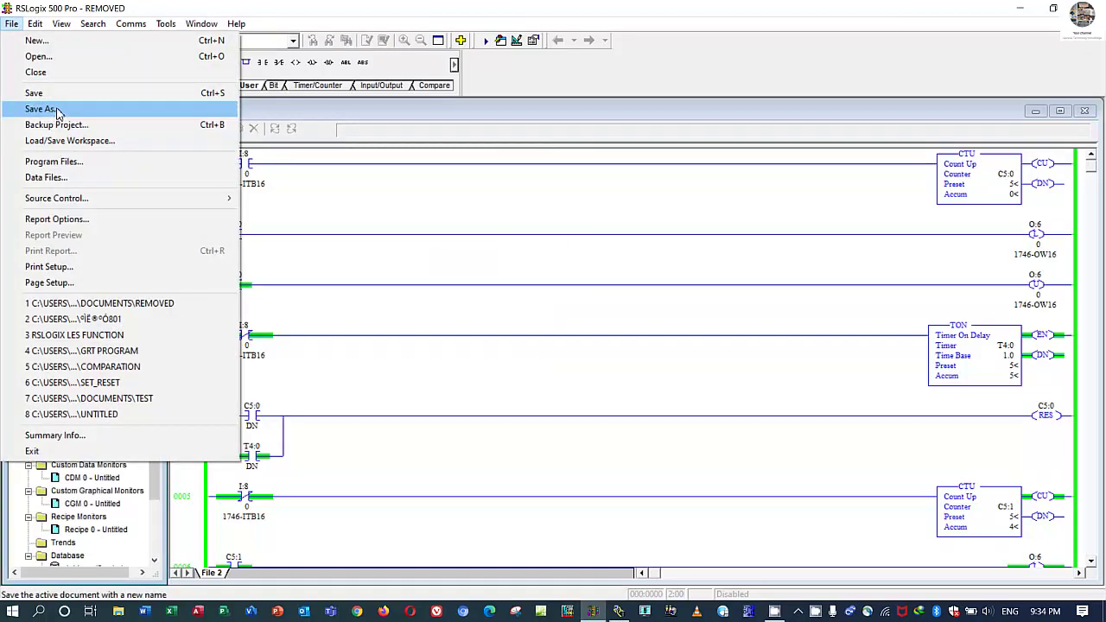
left_click(56, 110)
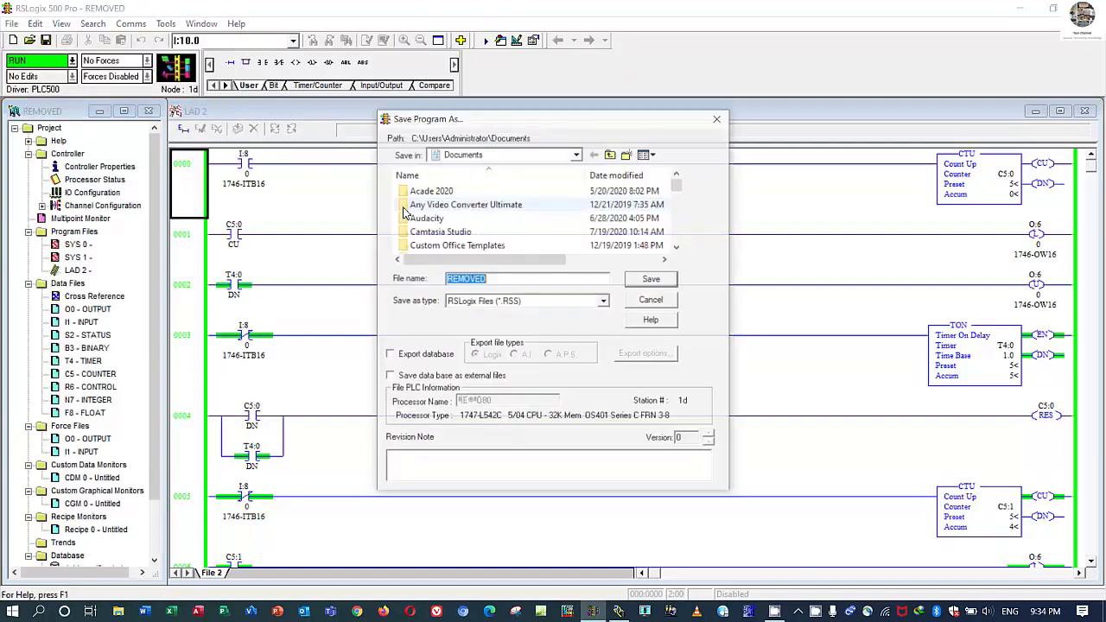
left_click(577, 155)
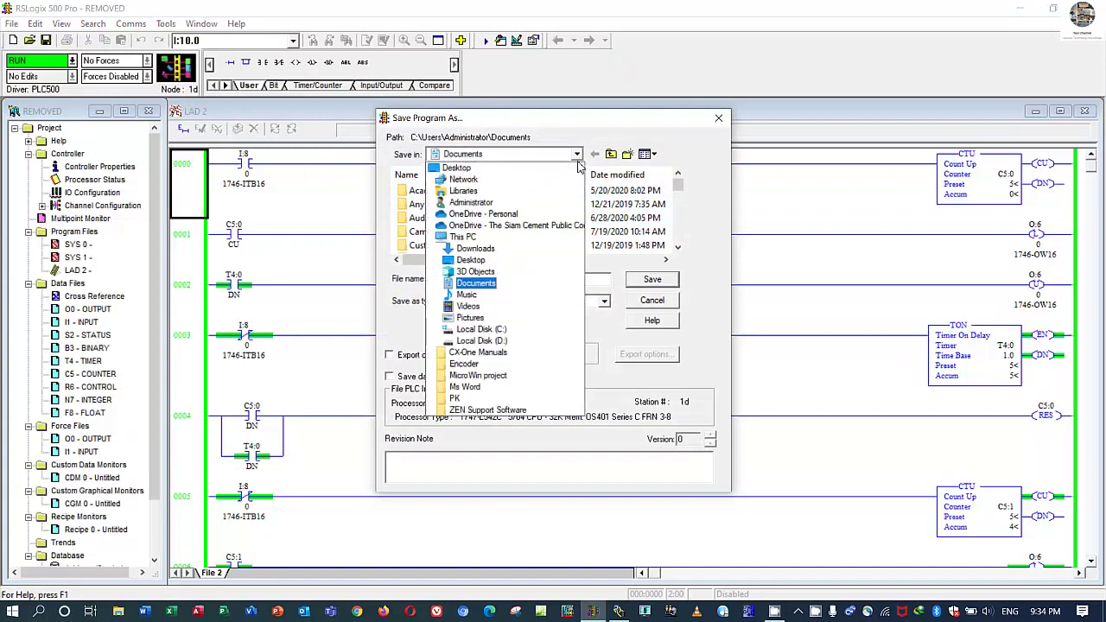
left_click(485, 342)
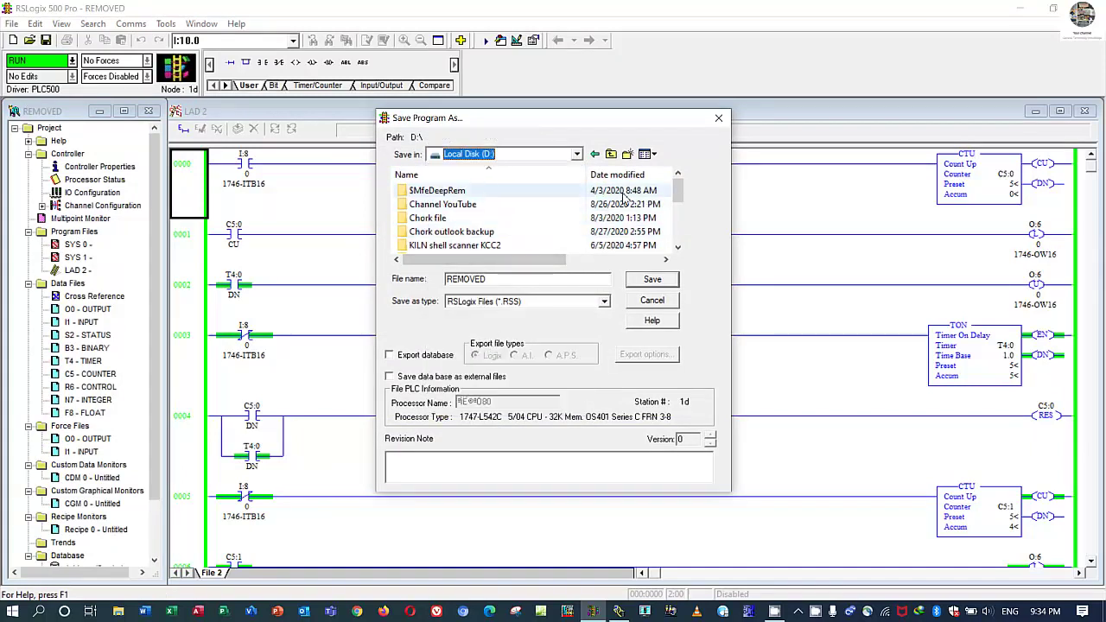
left_click(531, 197)
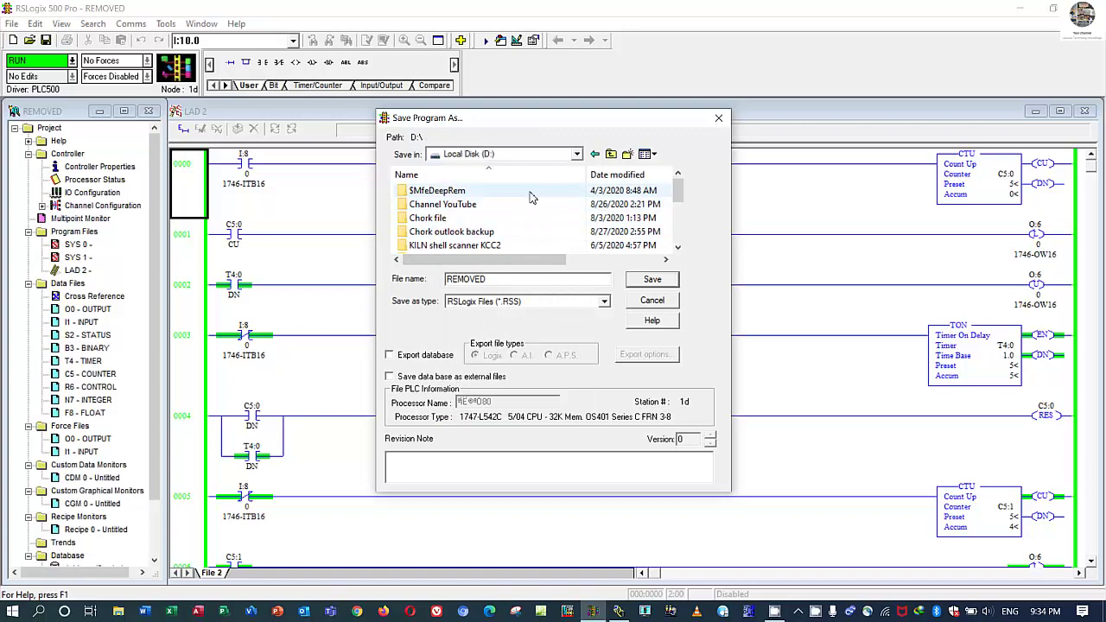
right_click(531, 197)
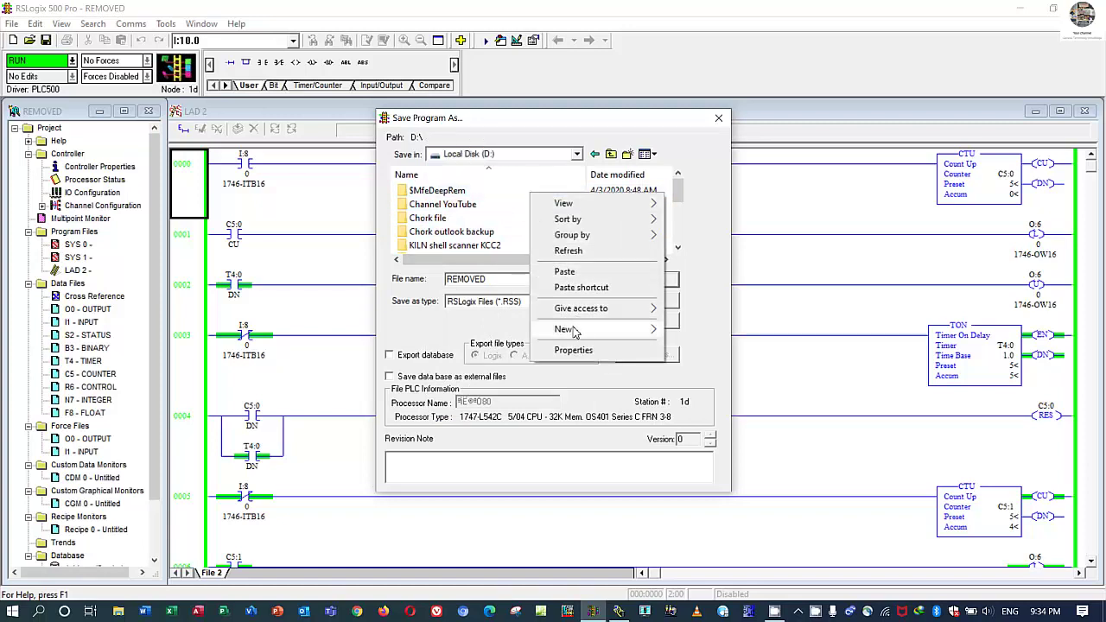
mouse_move(573, 331)
left_click(697, 330)
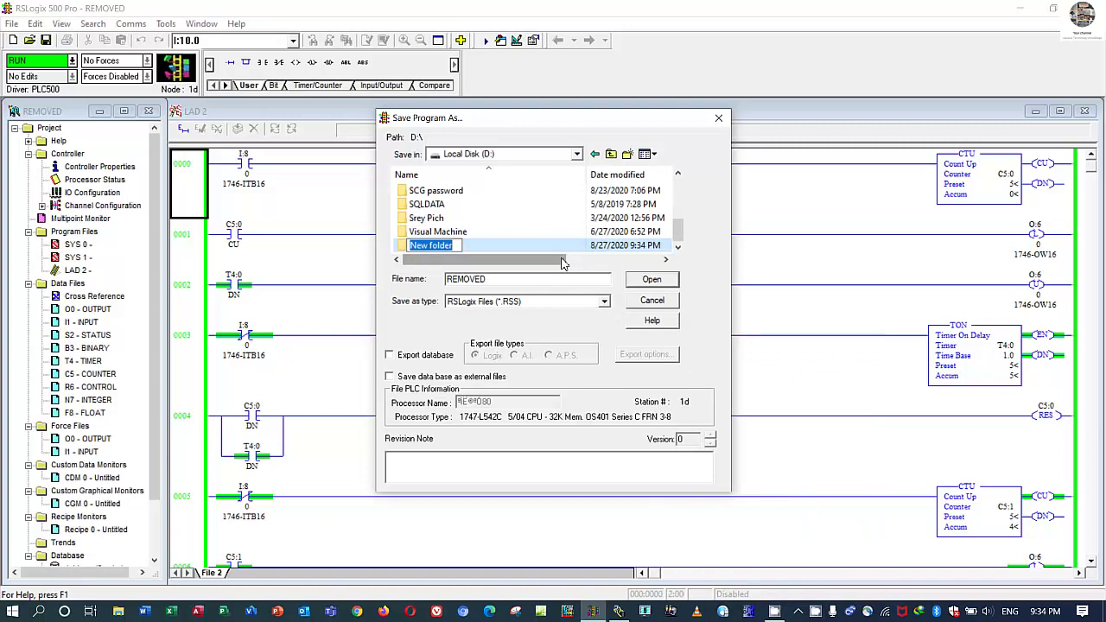
left_click(718, 118)
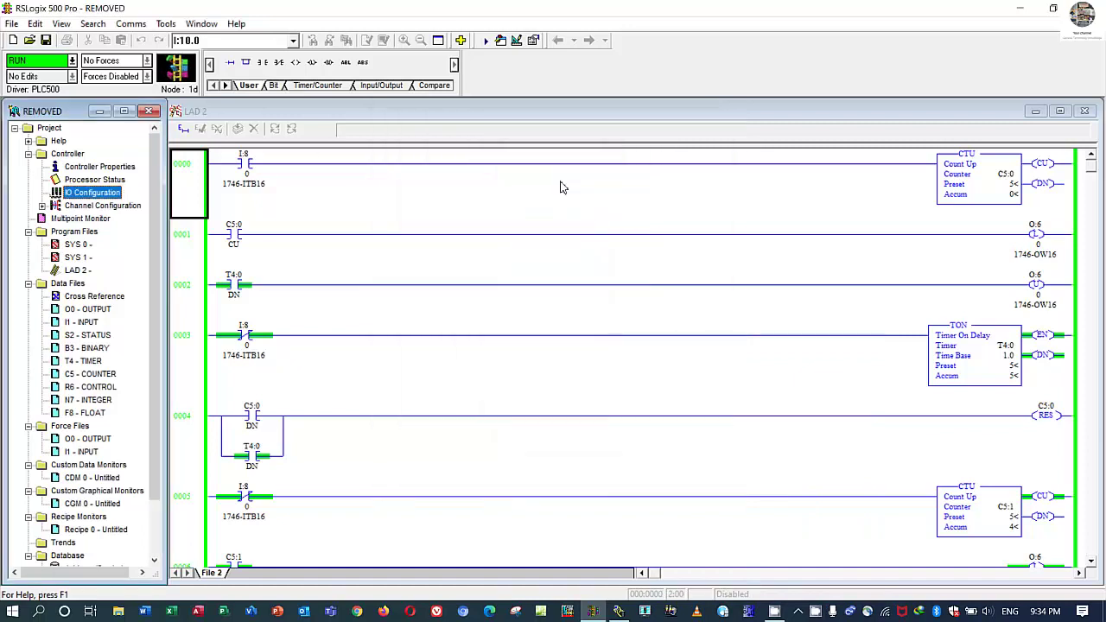
Restart Save As and create and open a new 'SLC500 upload' folder in Documents
left_click(12, 24)
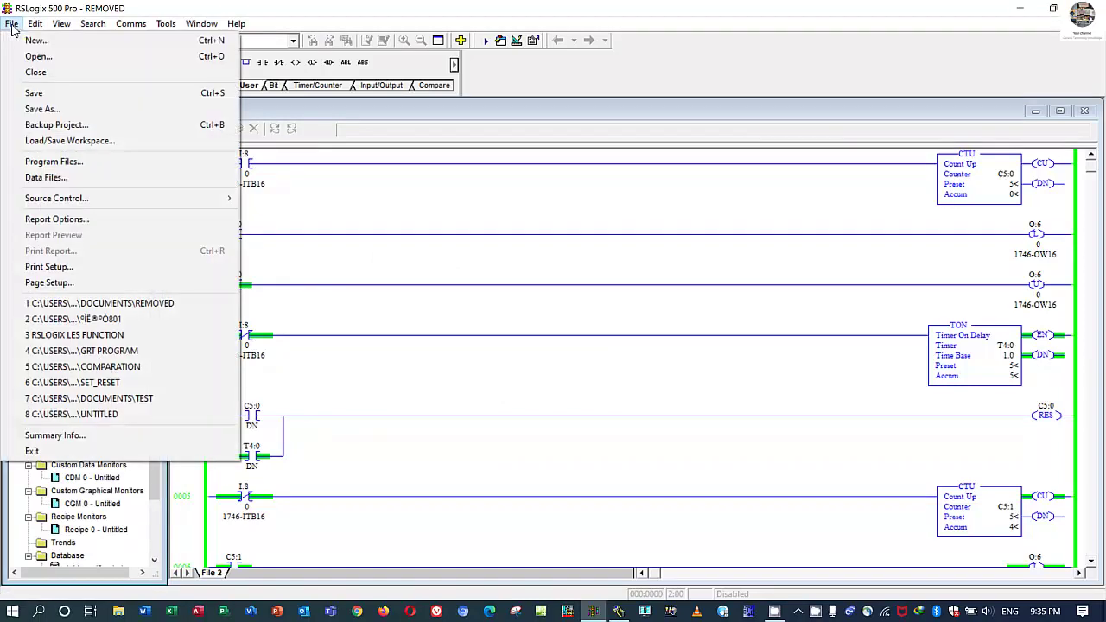
left_click(54, 108)
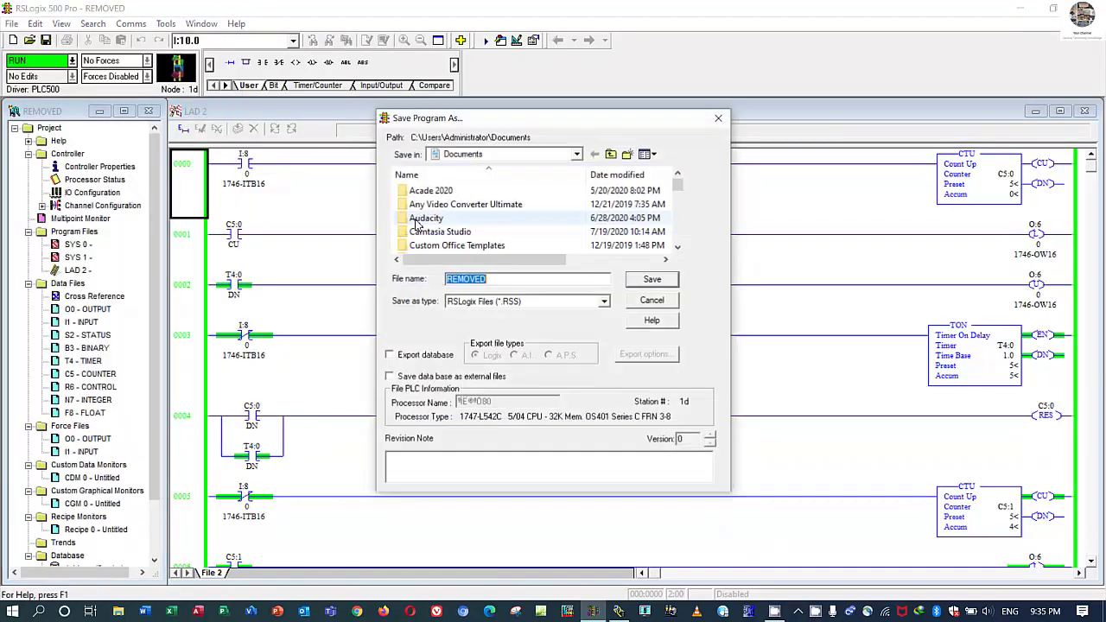
right_click(565, 207)
mouse_move(670, 357)
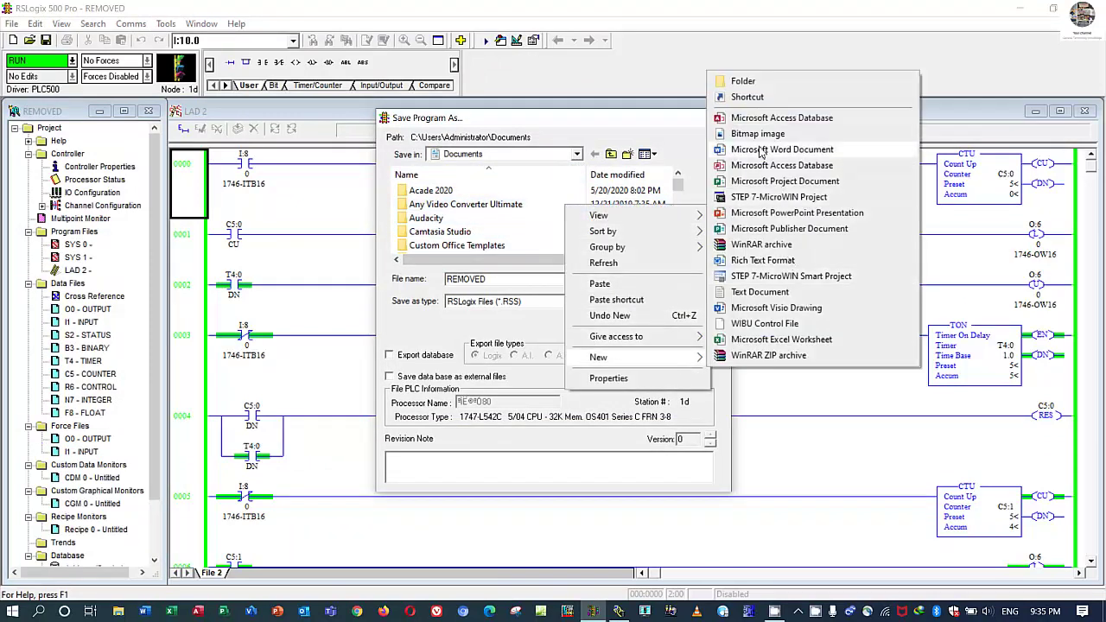
left_click(745, 81)
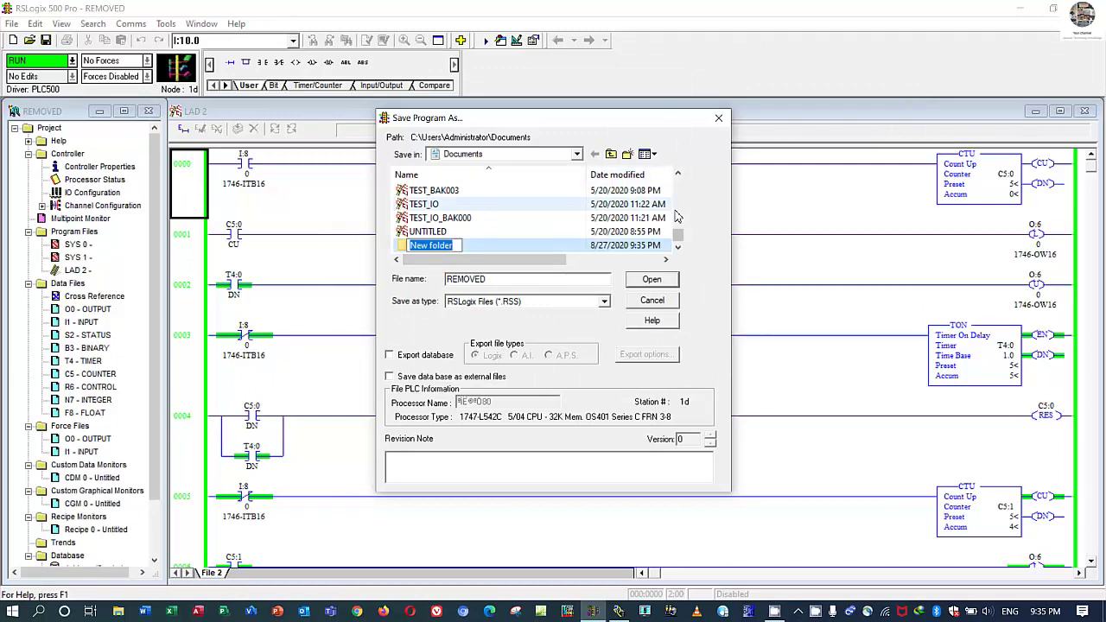
type("S")
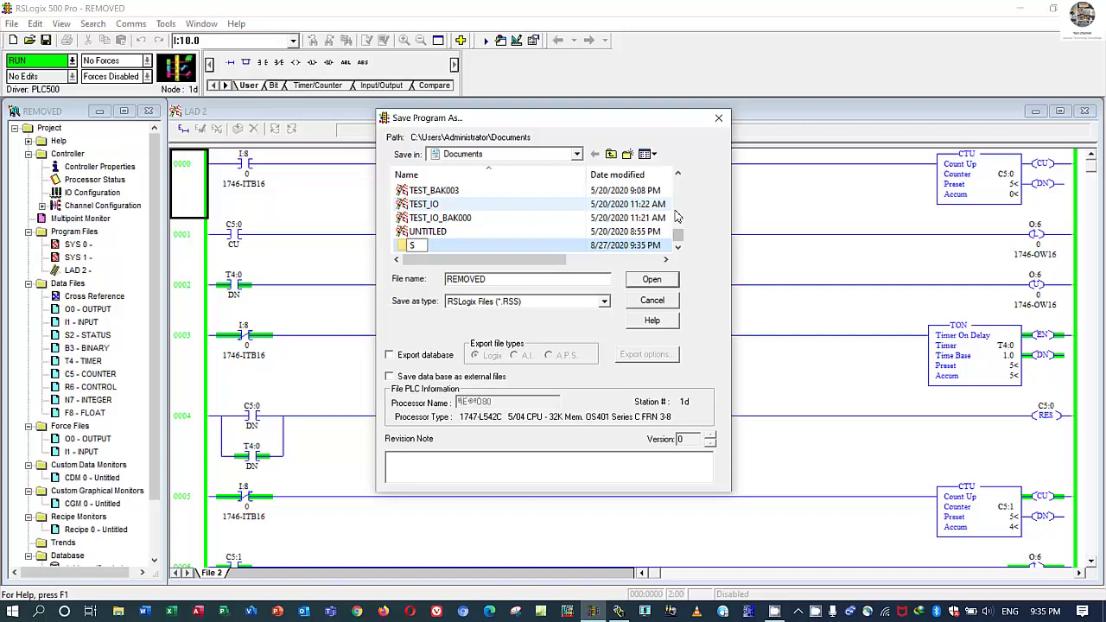
type("LC50")
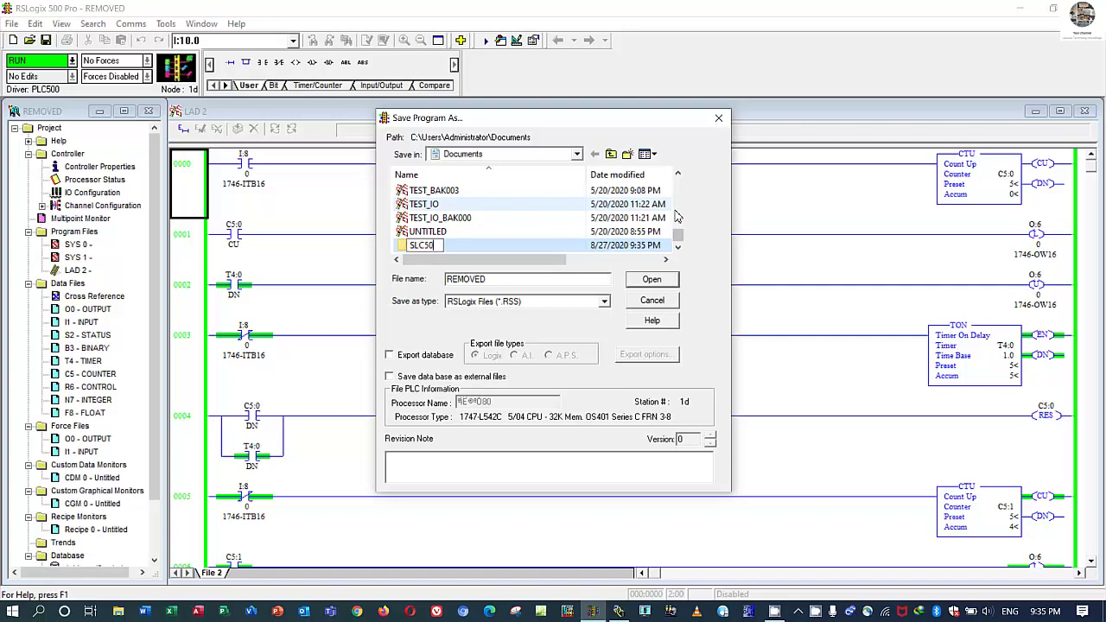
type("0 upload")
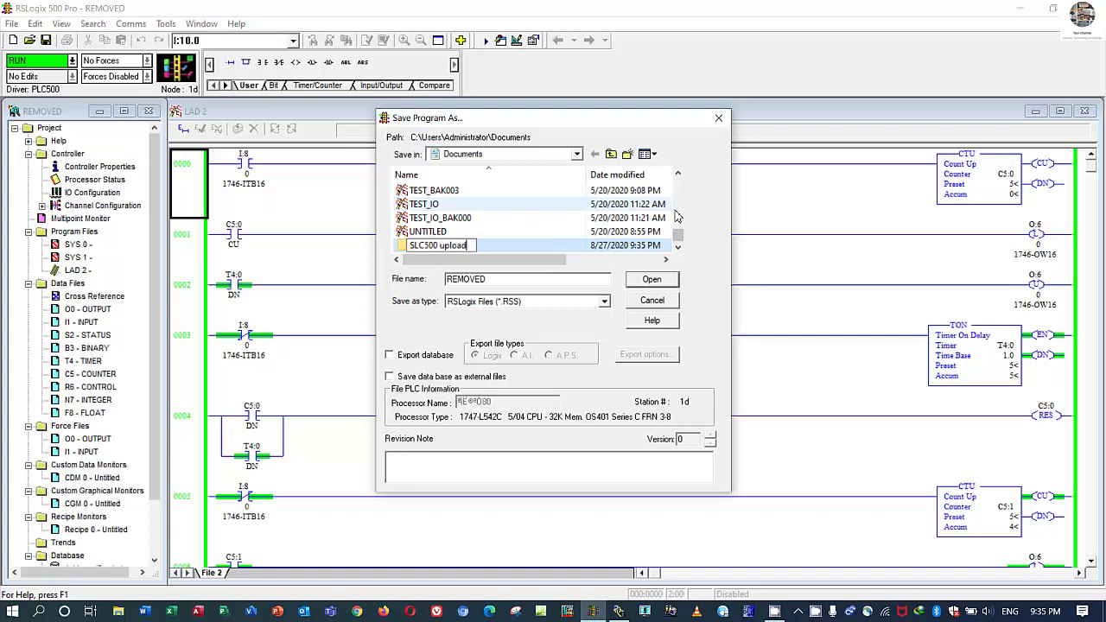
key("Return")
key("Return")
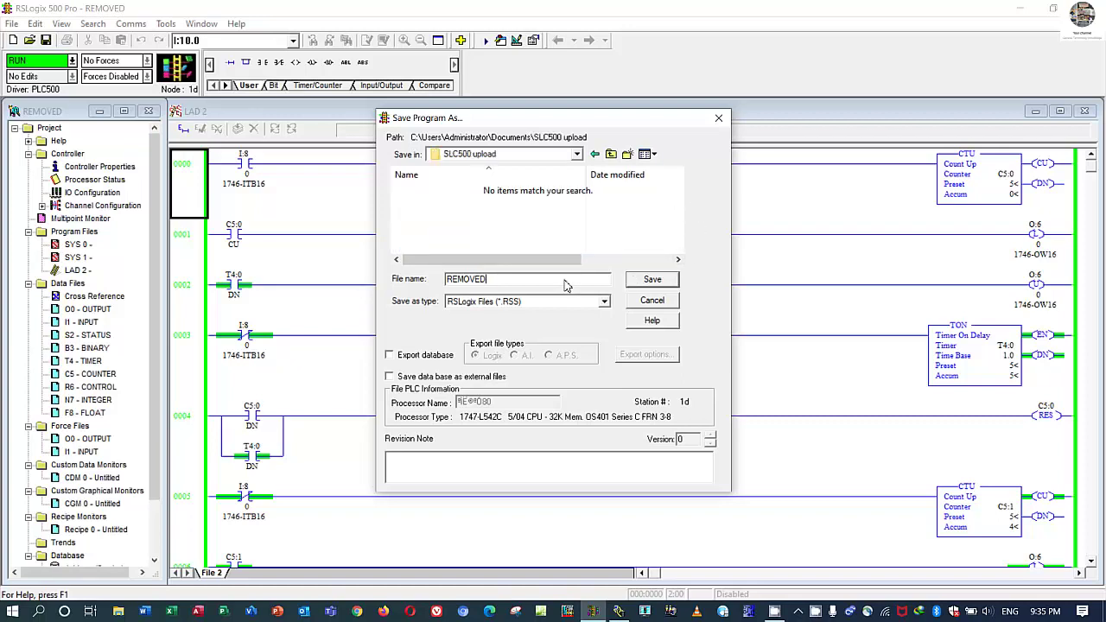
Save as PLC1, uploading data table values, then close the unresponsive program
left_click(487, 283)
left_click_drag(487, 285, 435, 294)
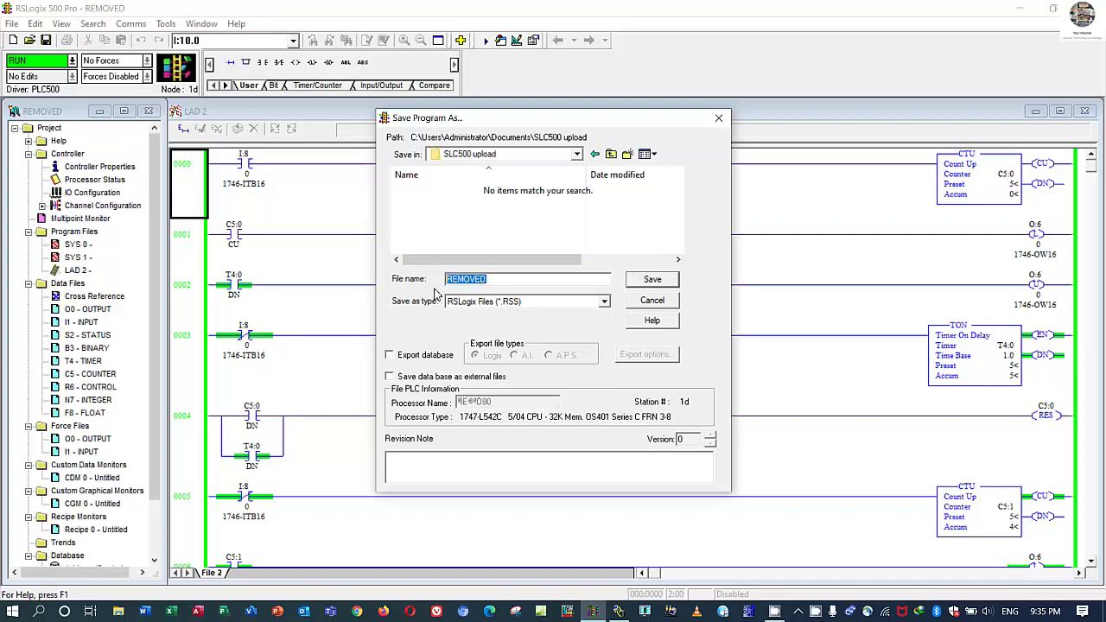
type("PLC1")
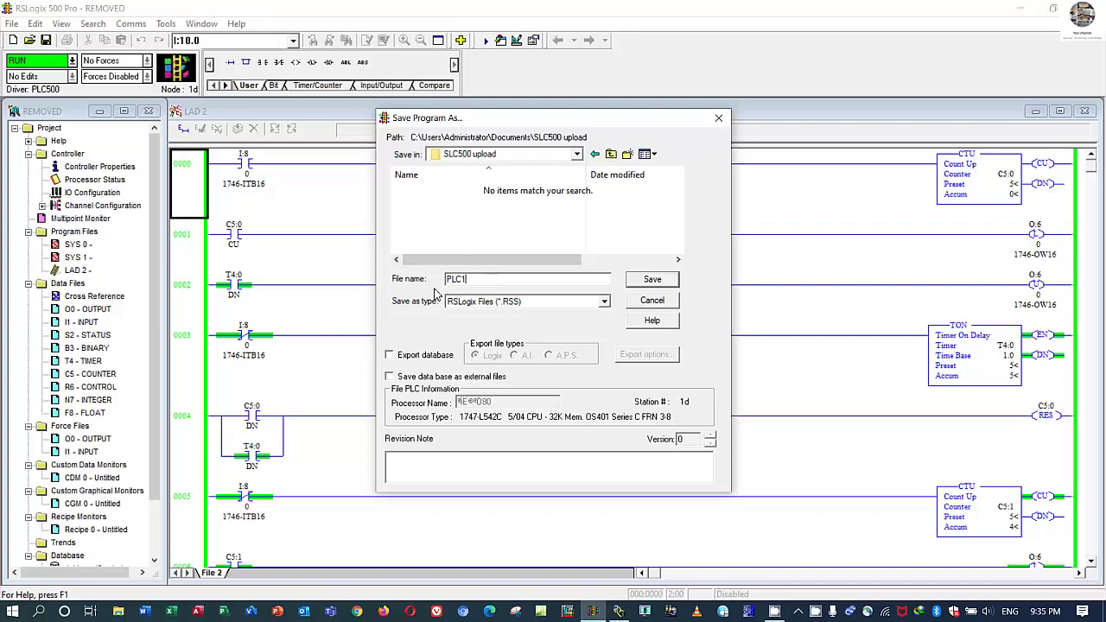
key("Return")
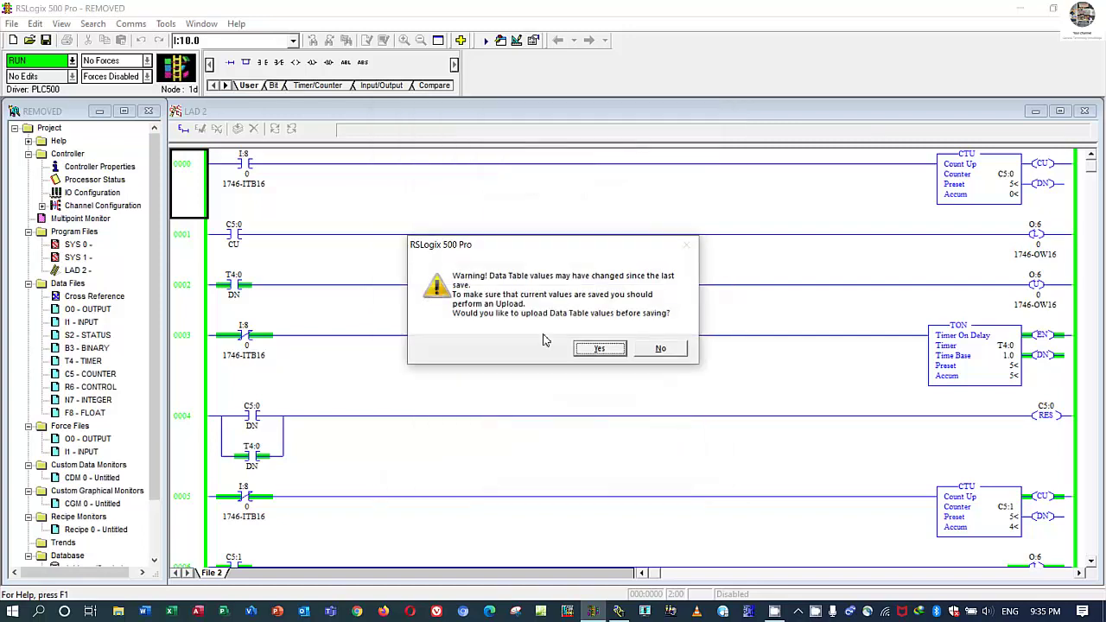
left_click(599, 349)
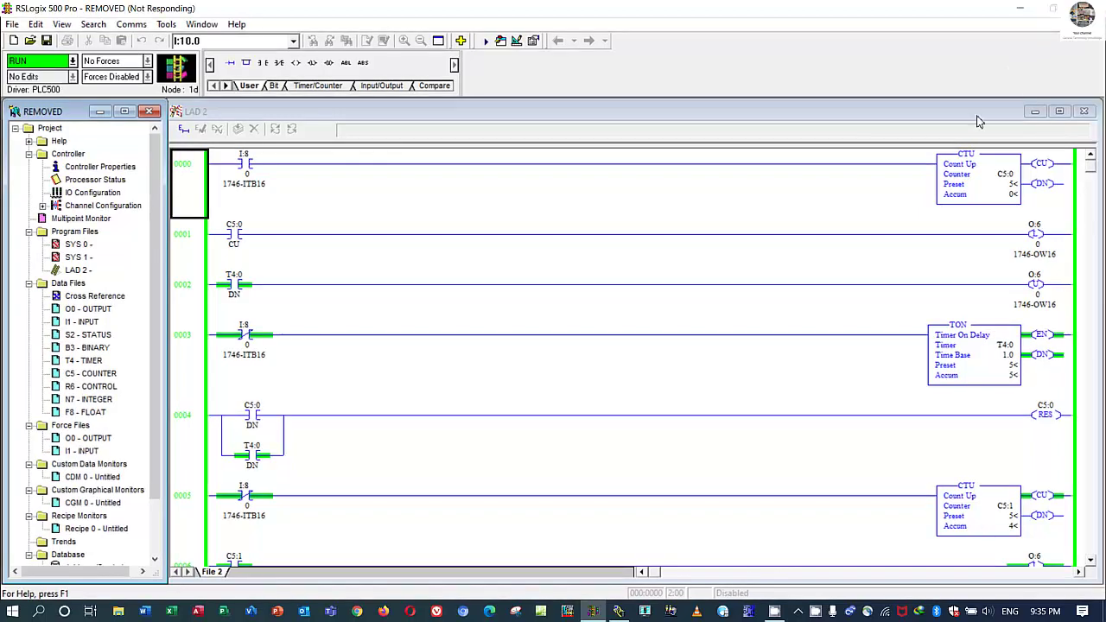
left_click(467, 328)
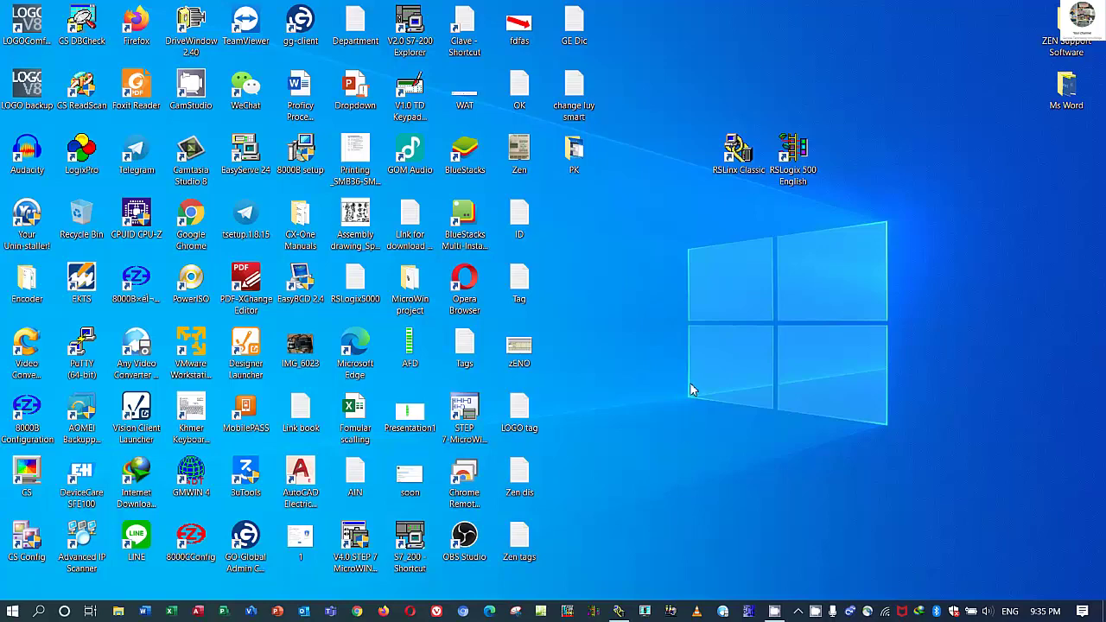
In File Explorer, open the SLC500 upload folder in Documents on Local Disk (D:)
key("super+e")
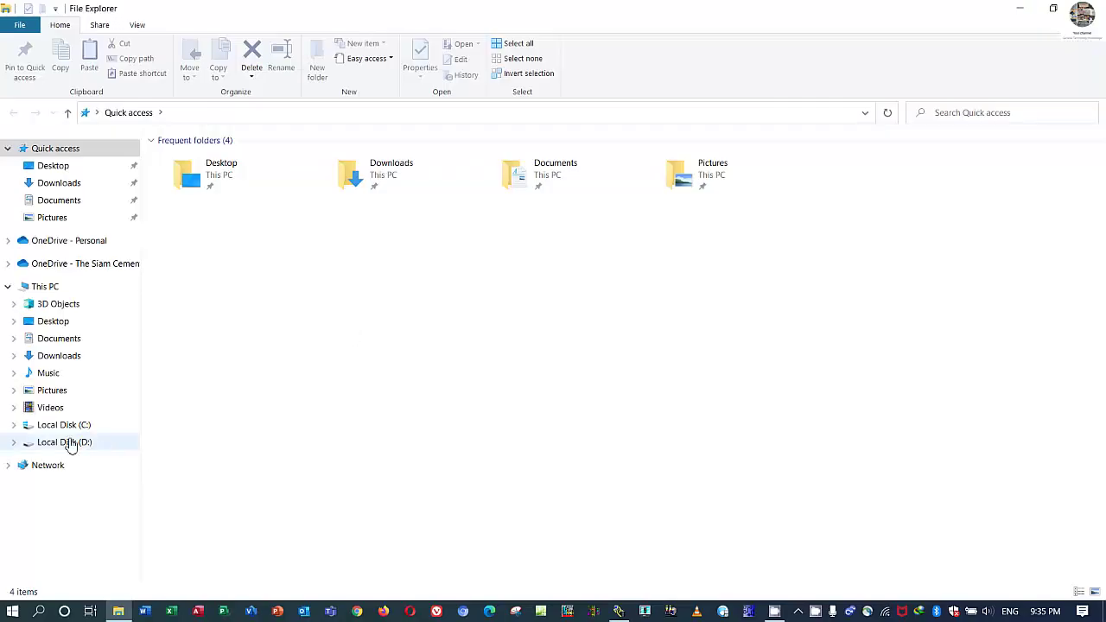
left_click(71, 443)
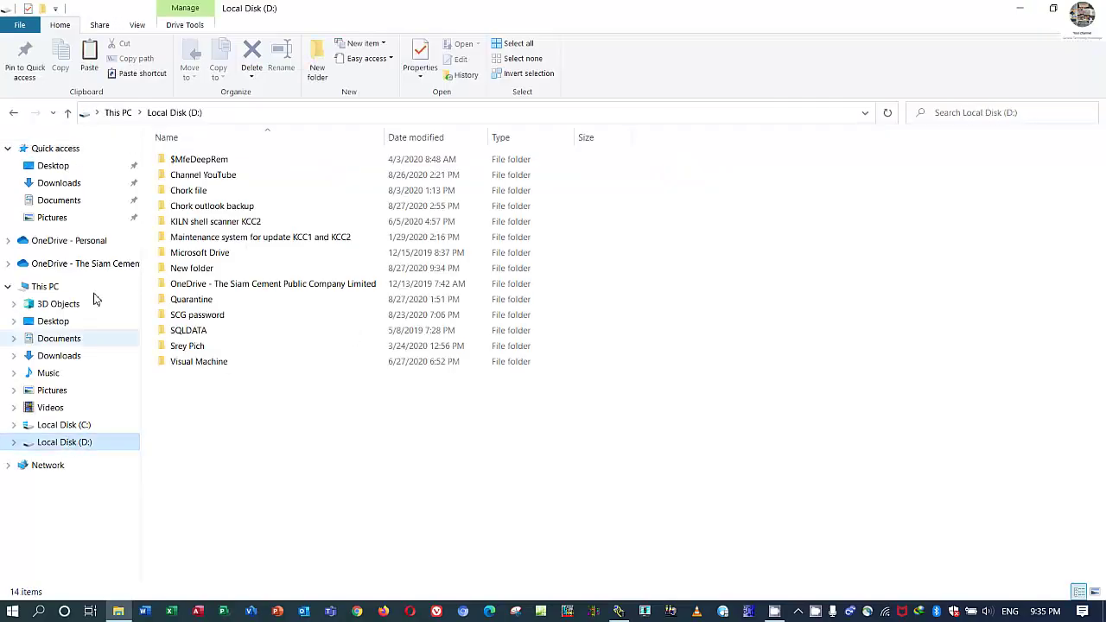
left_click(62, 201)
left_click(221, 395)
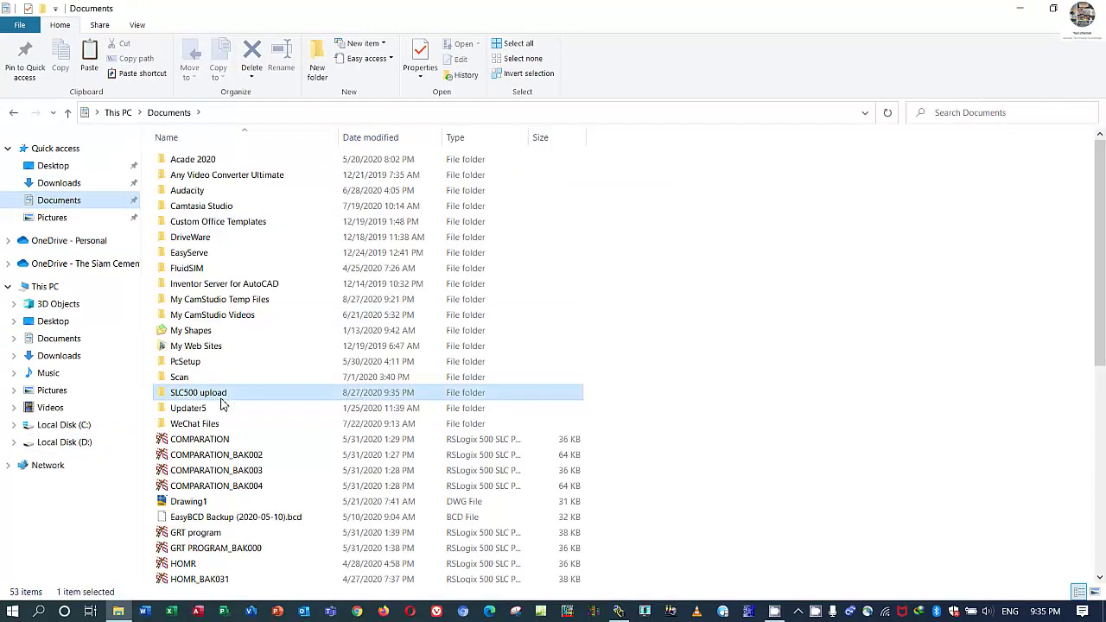
double_click(221, 404)
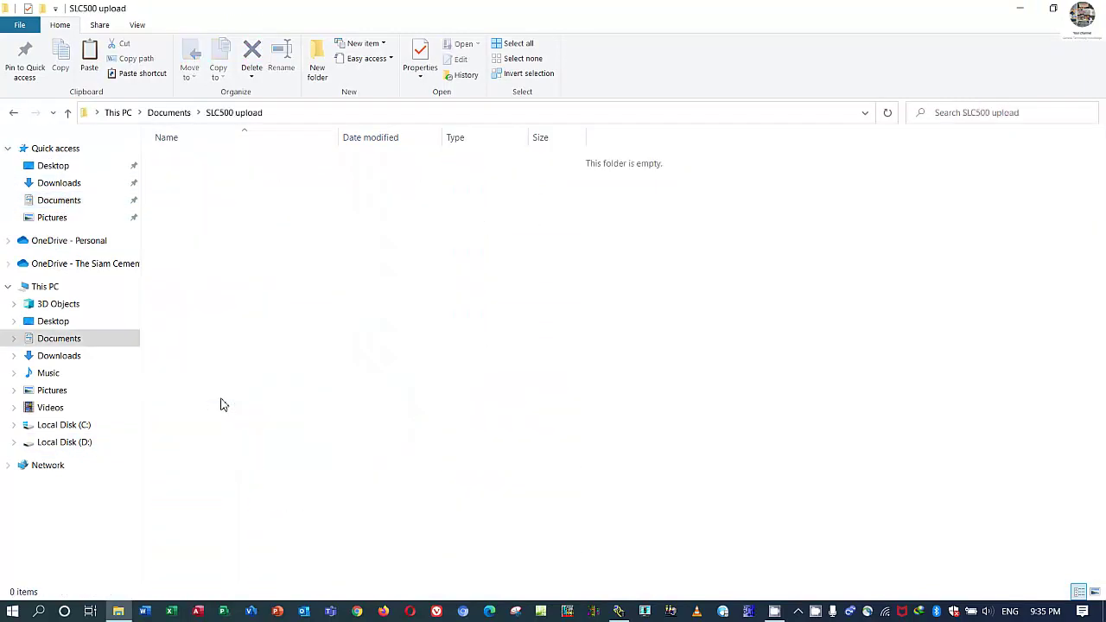
Return to Documents, reselect SLC500 upload, clear the selection, and minimize Explorer
left_click(68, 114)
left_click(210, 412)
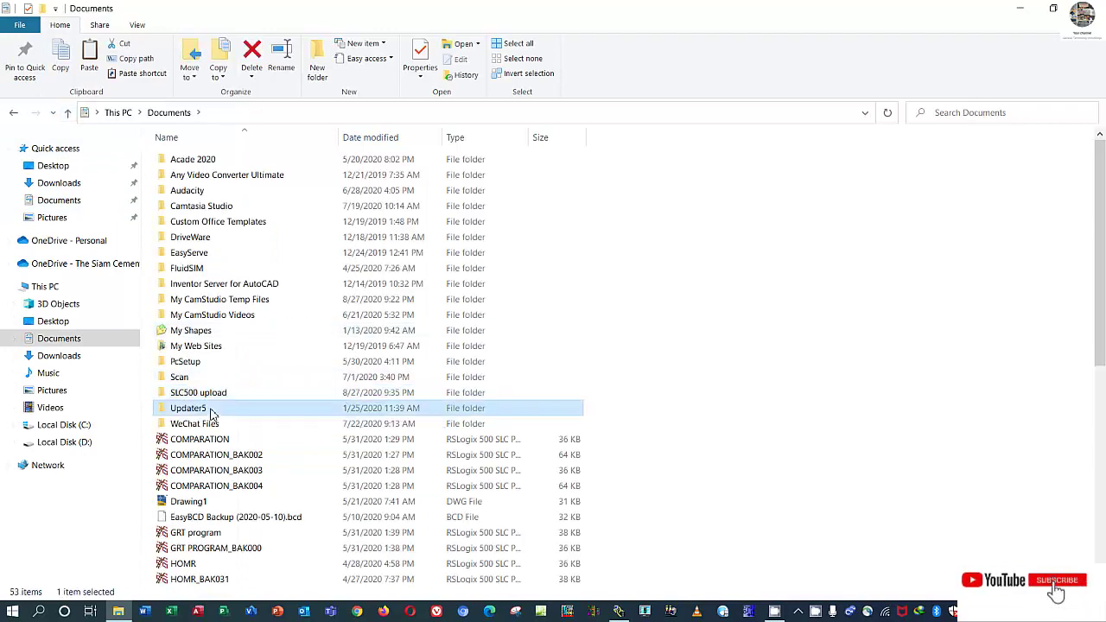
left_click(221, 396)
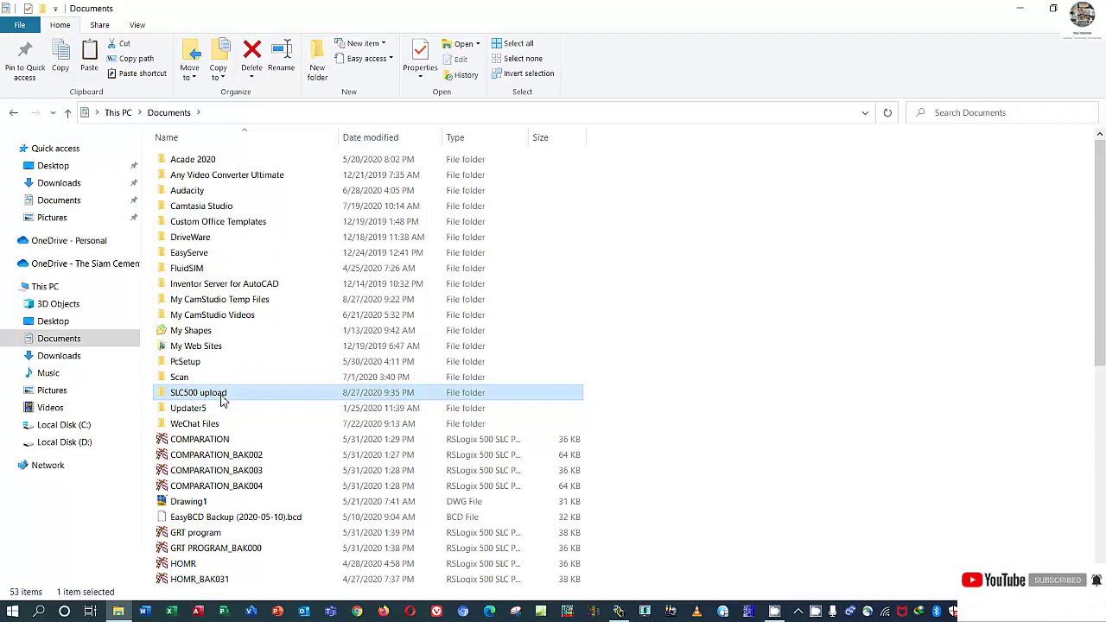
left_click(861, 204)
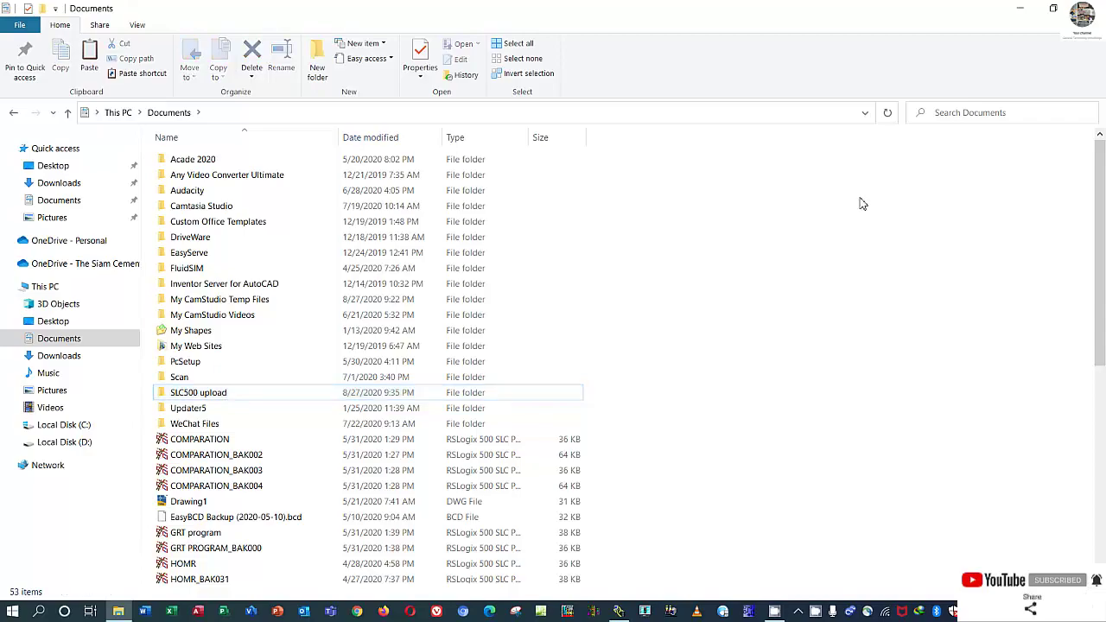
left_click(1020, 8)
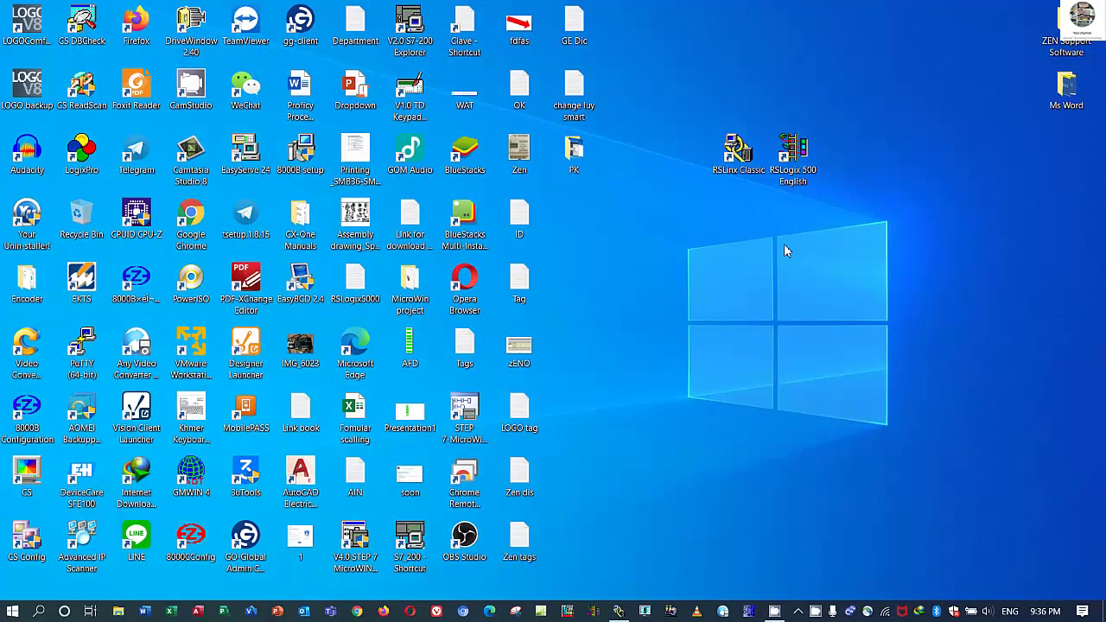
Launch RSLogix 500 English as administrator and maximize its window
right_click(812, 173)
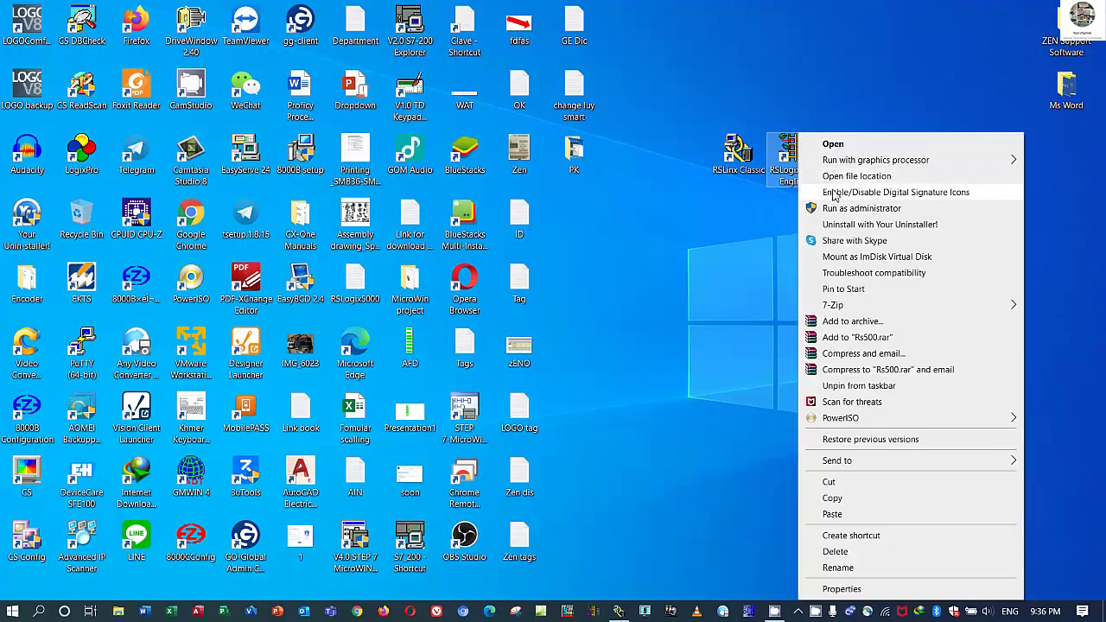
left_click(833, 208)
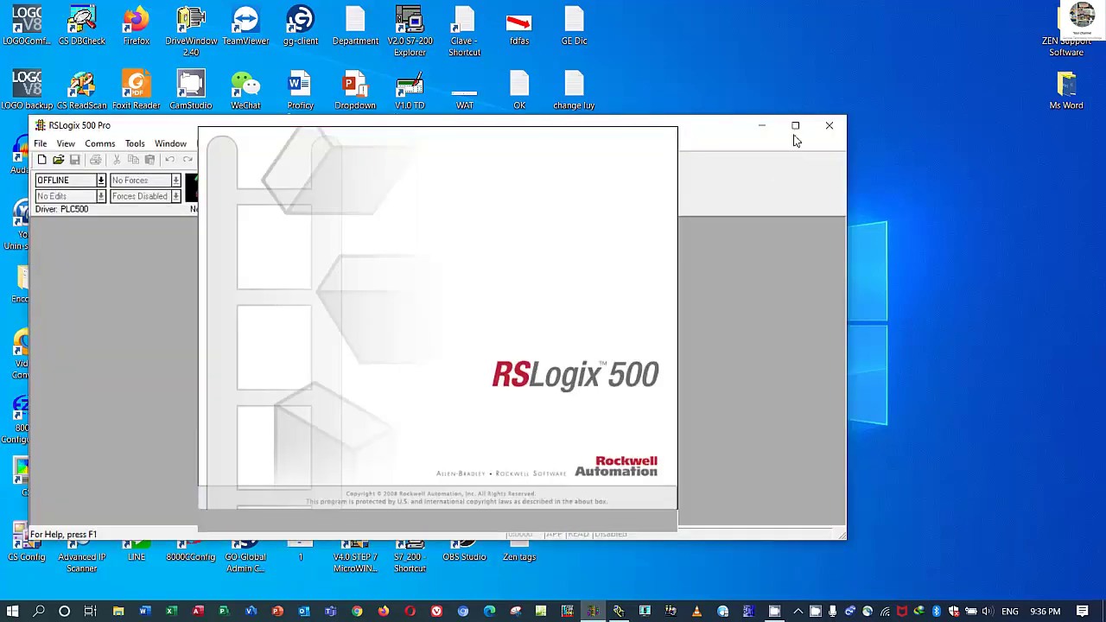
left_click(795, 127)
left_click(104, 24)
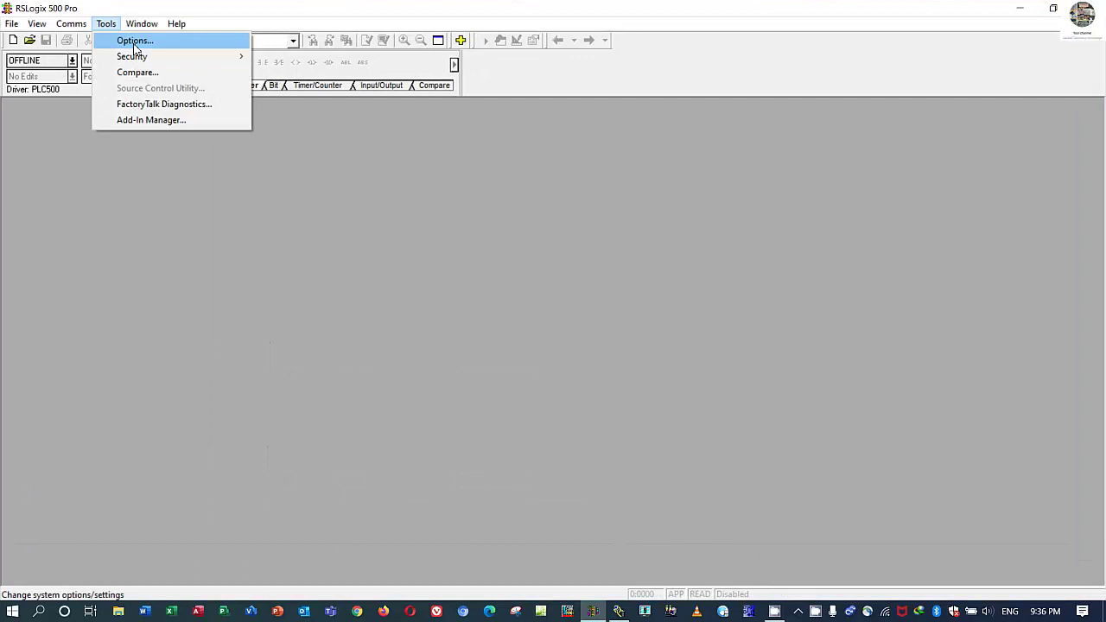
Upload LAD 2 from the SLC 5/04 via Tools > Options > System Communications
left_click(135, 42)
left_click(505, 140)
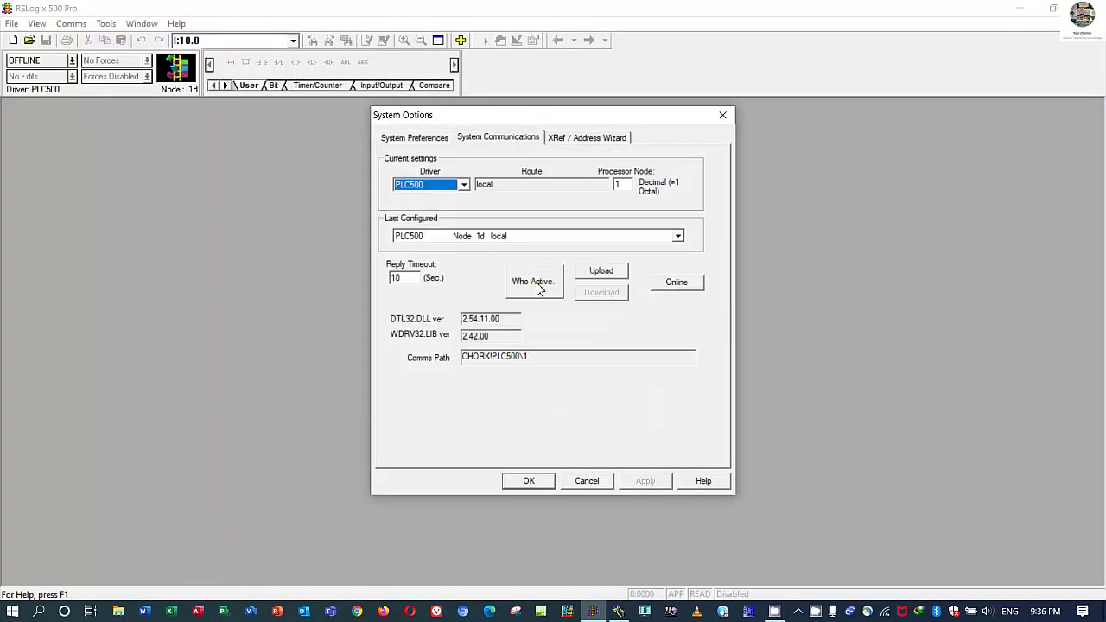
left_click(610, 275)
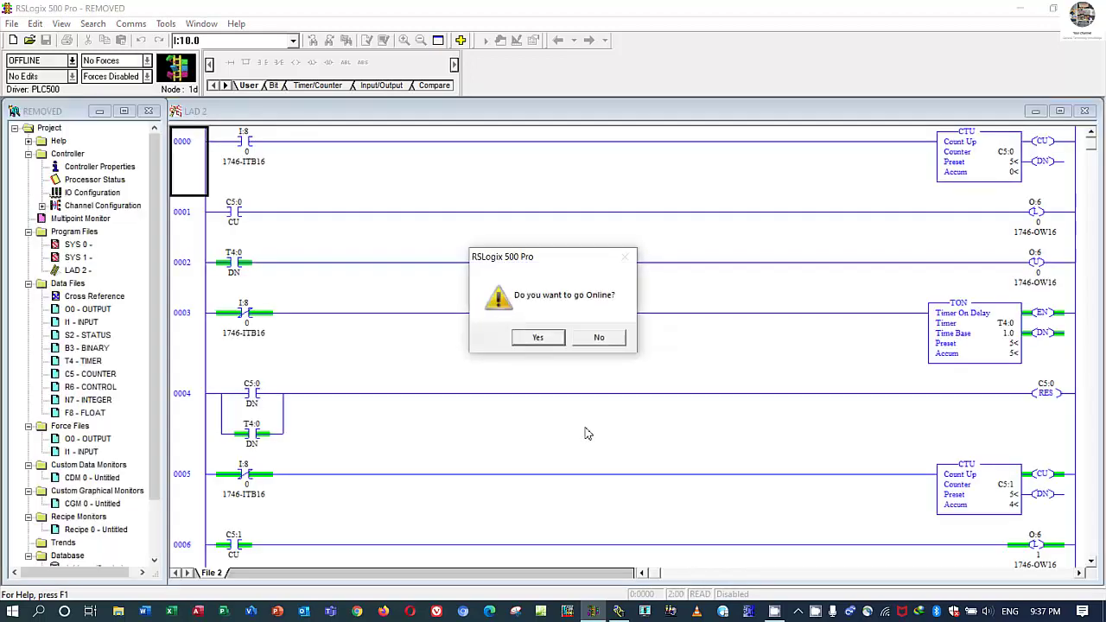
Go online in RUN, then save the project with Yes to upload Data Table values
left_click(537, 339)
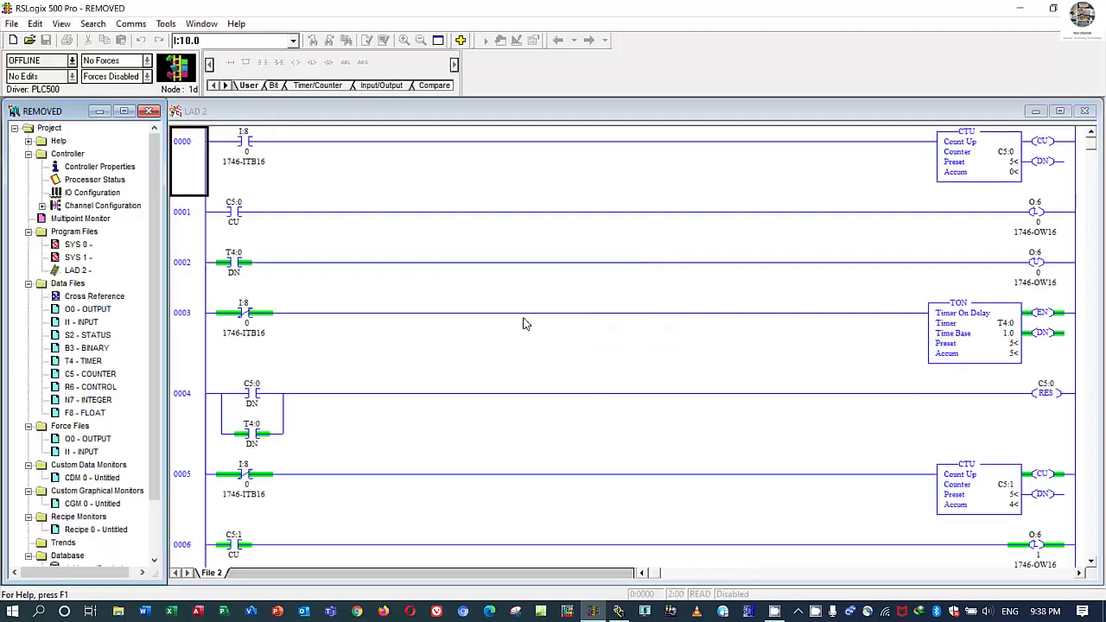
left_click(13, 25)
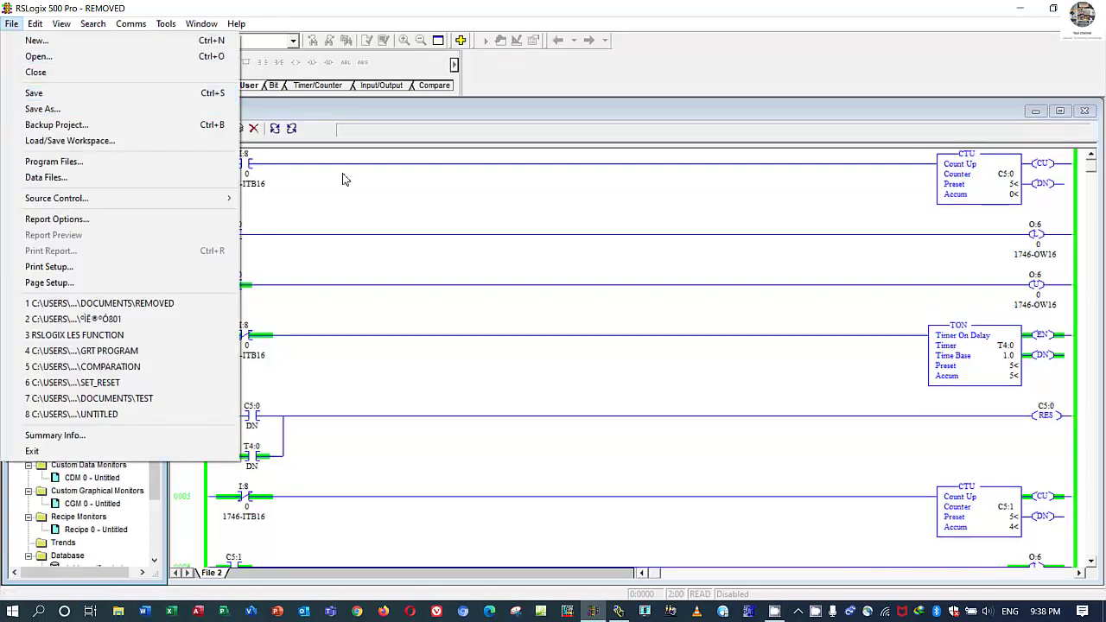
left_click(13, 24)
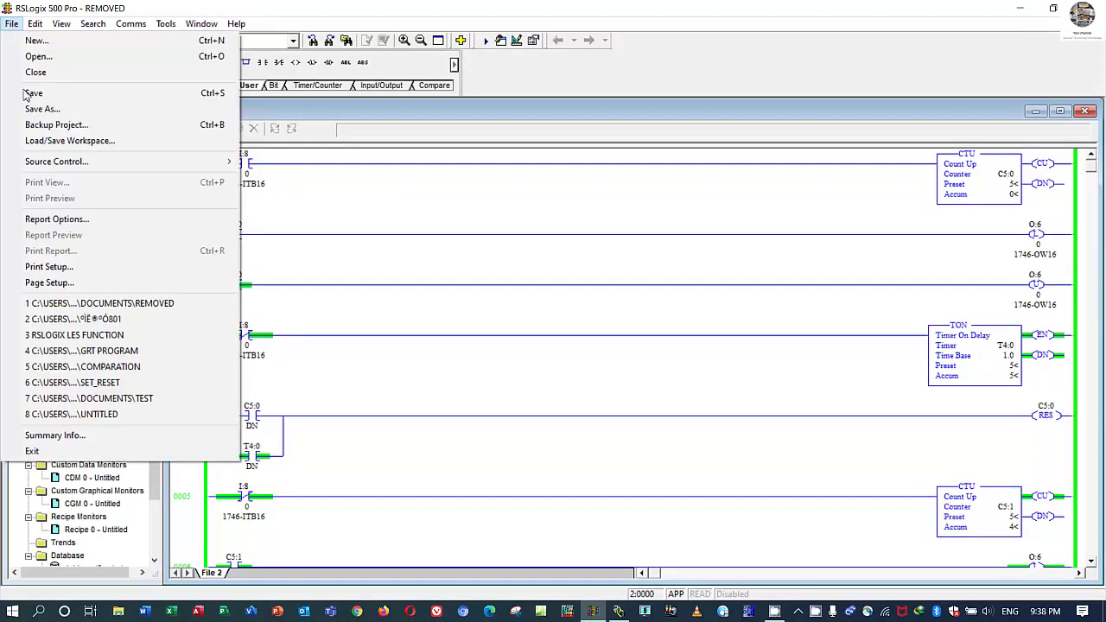
left_click(59, 93)
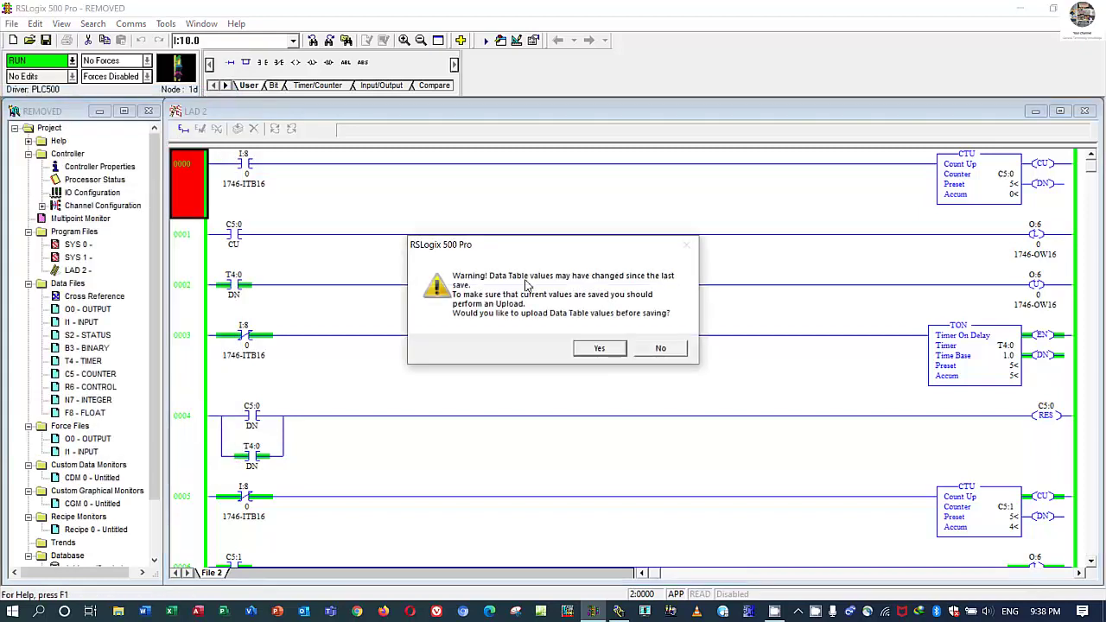
left_click(599, 350)
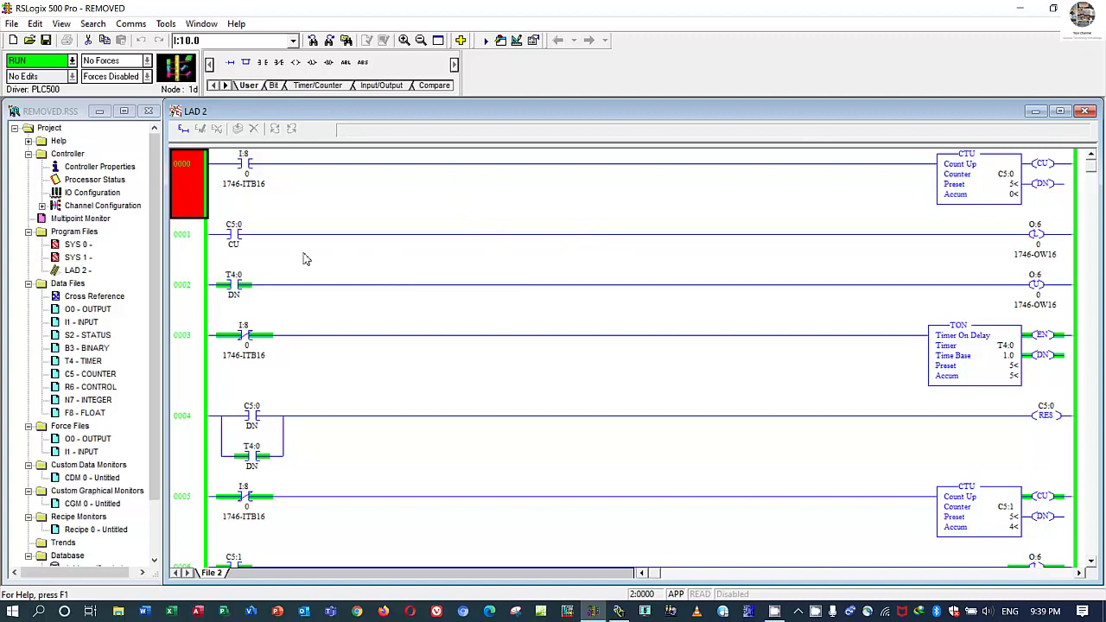
Minimize RSLogix, confirm SLC500 upload in Documents is empty, then minimize Explorer
left_click(193, 243)
left_click(190, 175)
left_click(1019, 8)
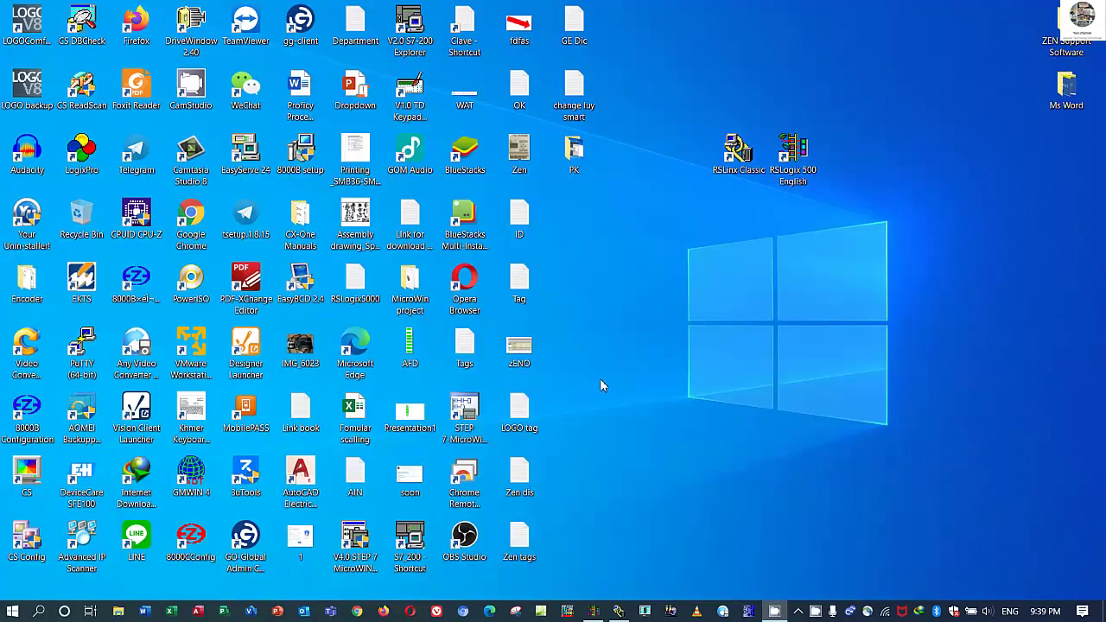
key("super+e")
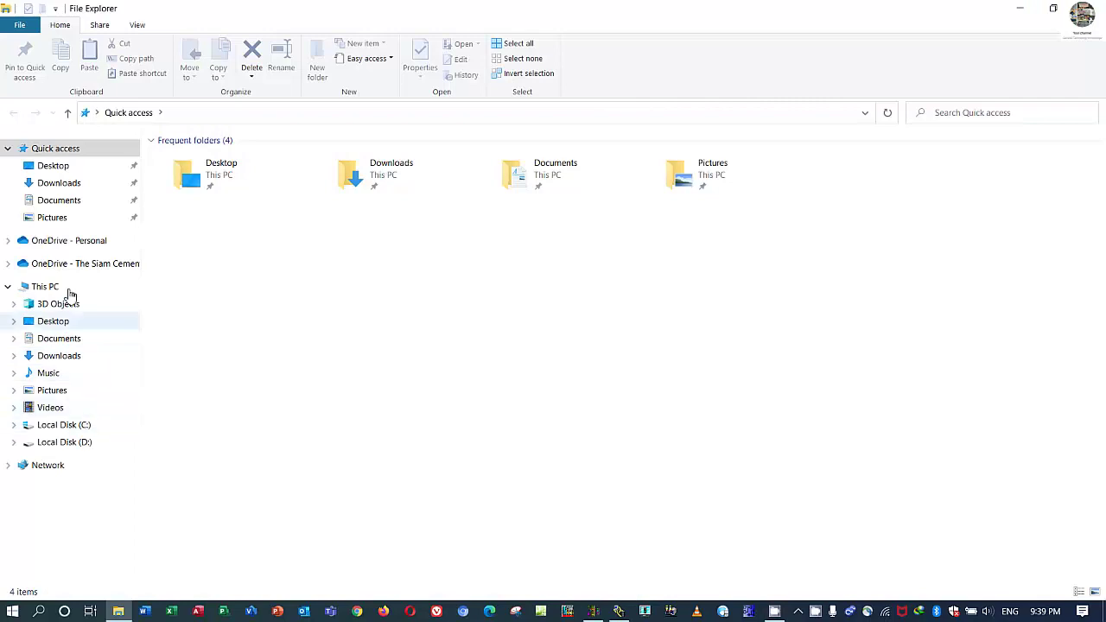
left_click(62, 200)
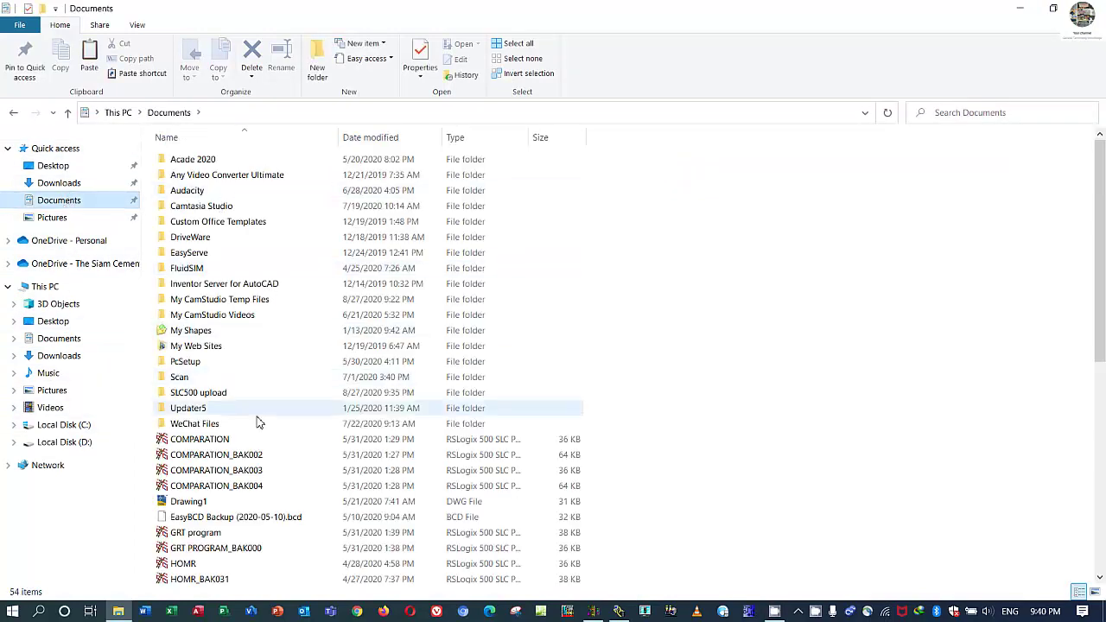
double_click(226, 394)
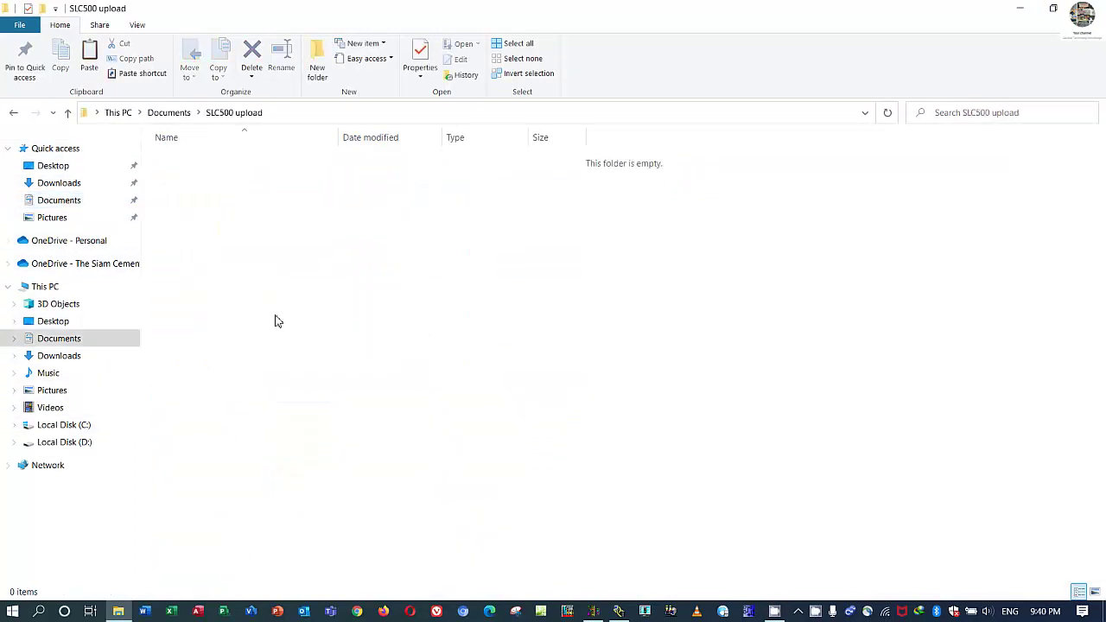
left_click(1020, 8)
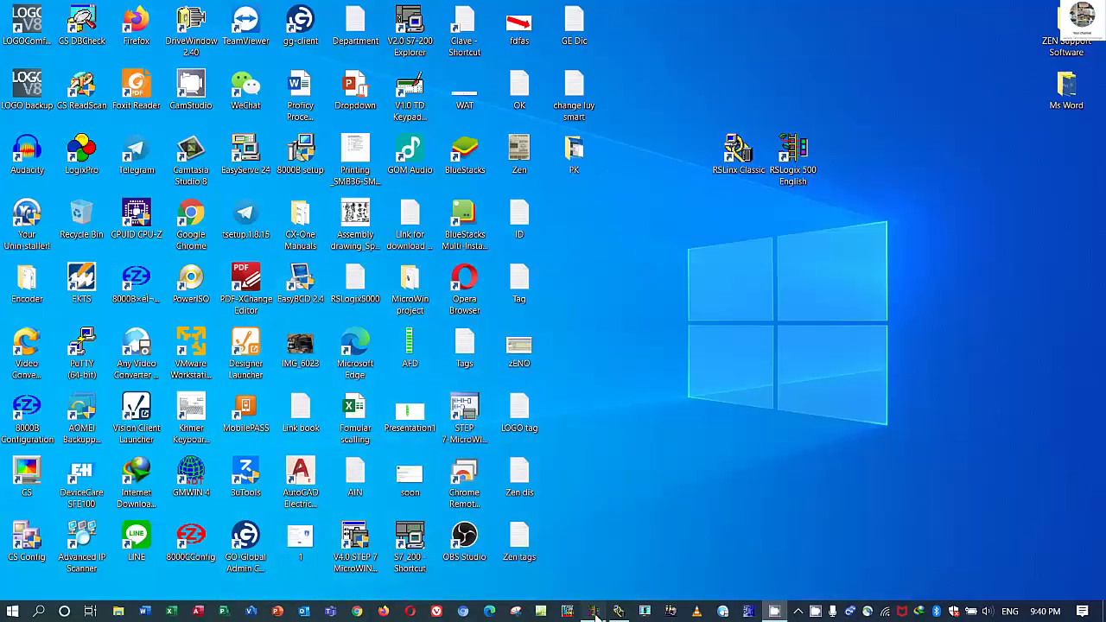
Restore RSLogix 500 Pro and open the controller mode dropdown, then dismiss it
left_click(594, 612)
left_click(72, 61)
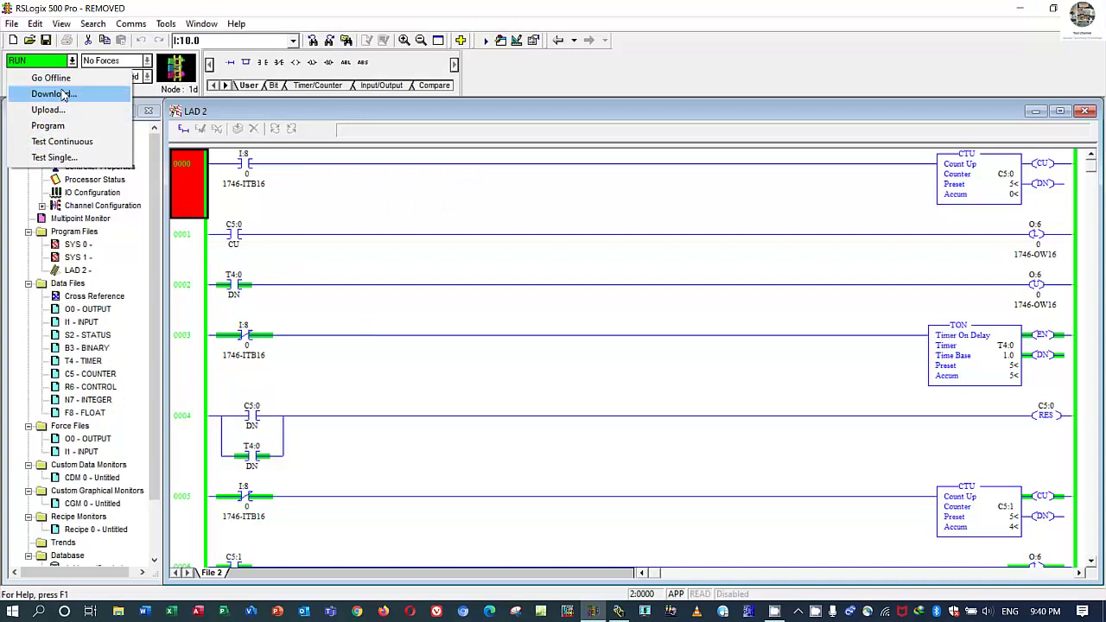
key("Escape")
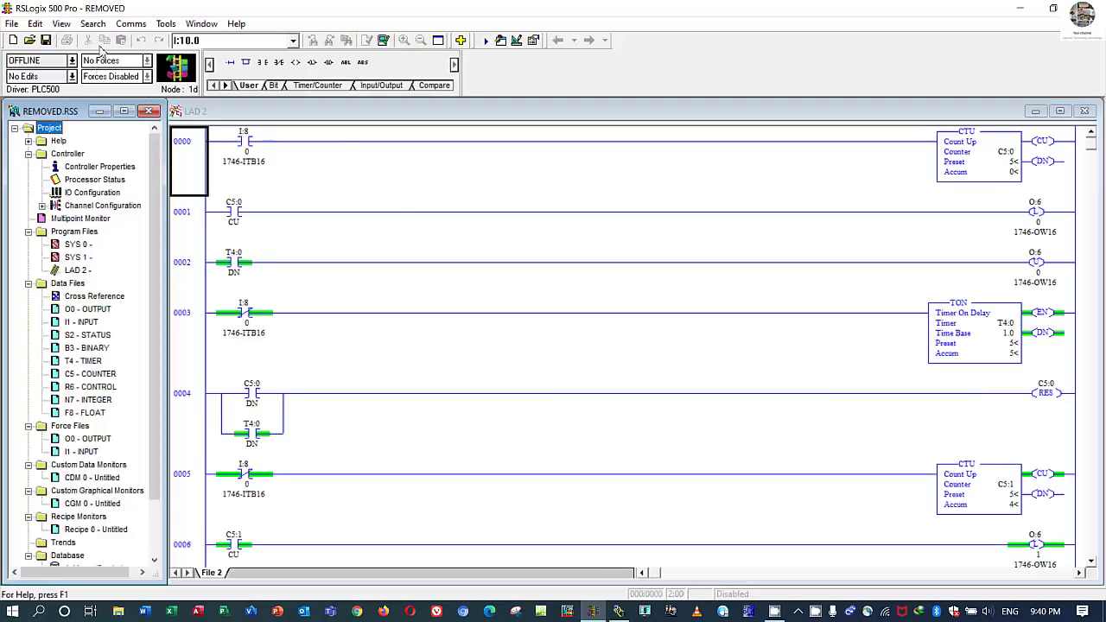
Save the project as PLC1_SLC500 in the Documents\SLC500 upload folder
left_click(12, 25)
left_click(35, 92)
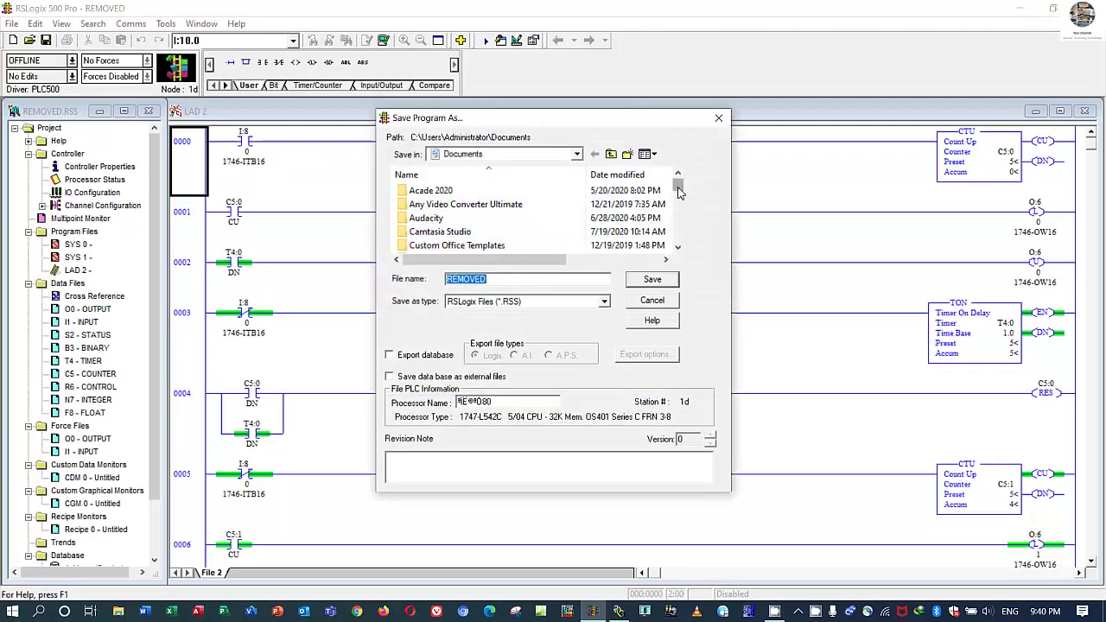
left_click_drag(678, 183, 680, 211)
double_click(466, 242)
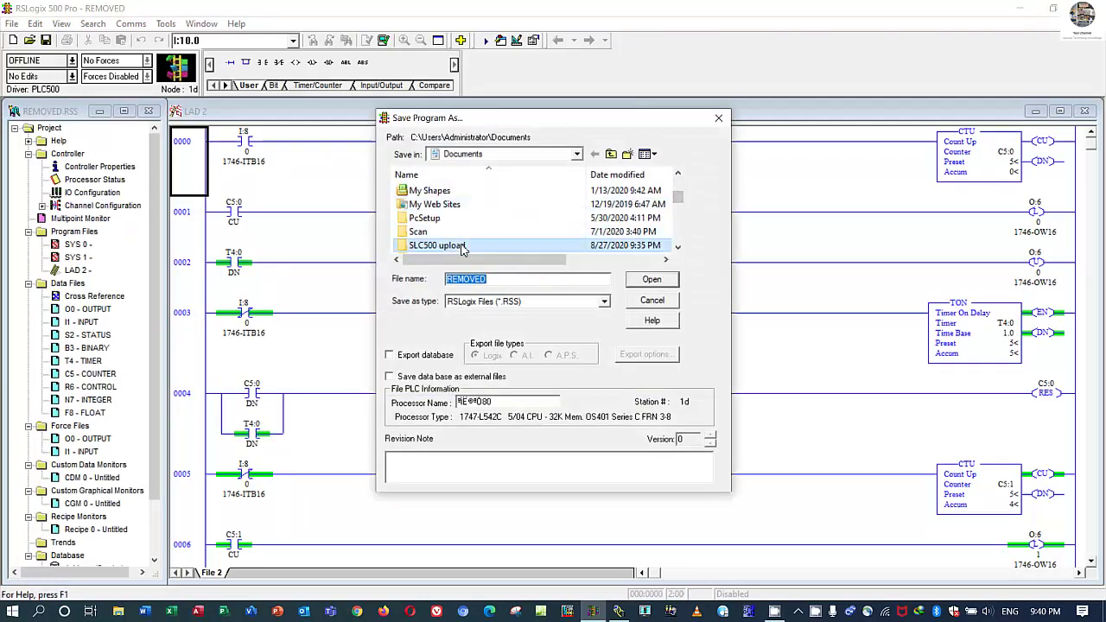
left_click_drag(535, 283, 334, 292)
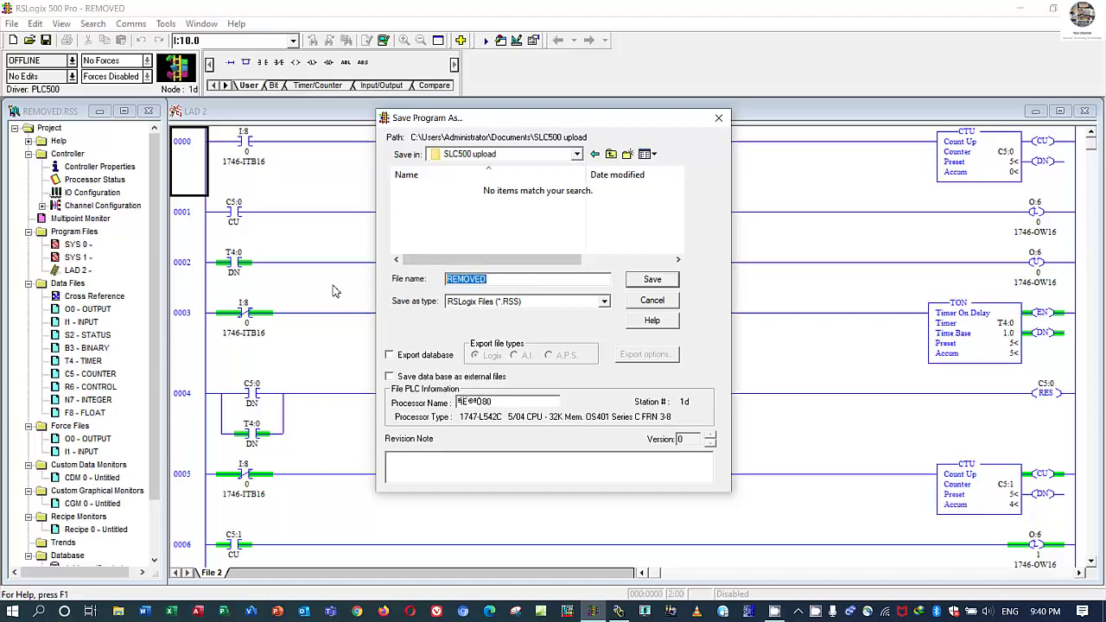
type("PLC1_SLC500")
key("Return")
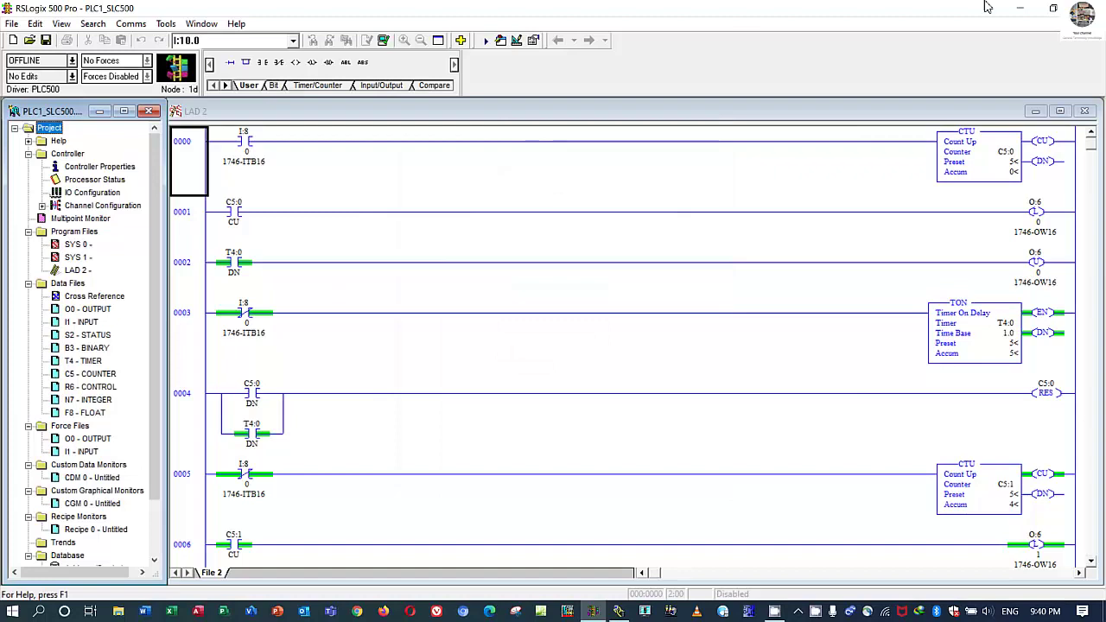
Check in File Explorer that PLC1_SLC500 is in Documents\SLC500 upload
left_click(119, 612)
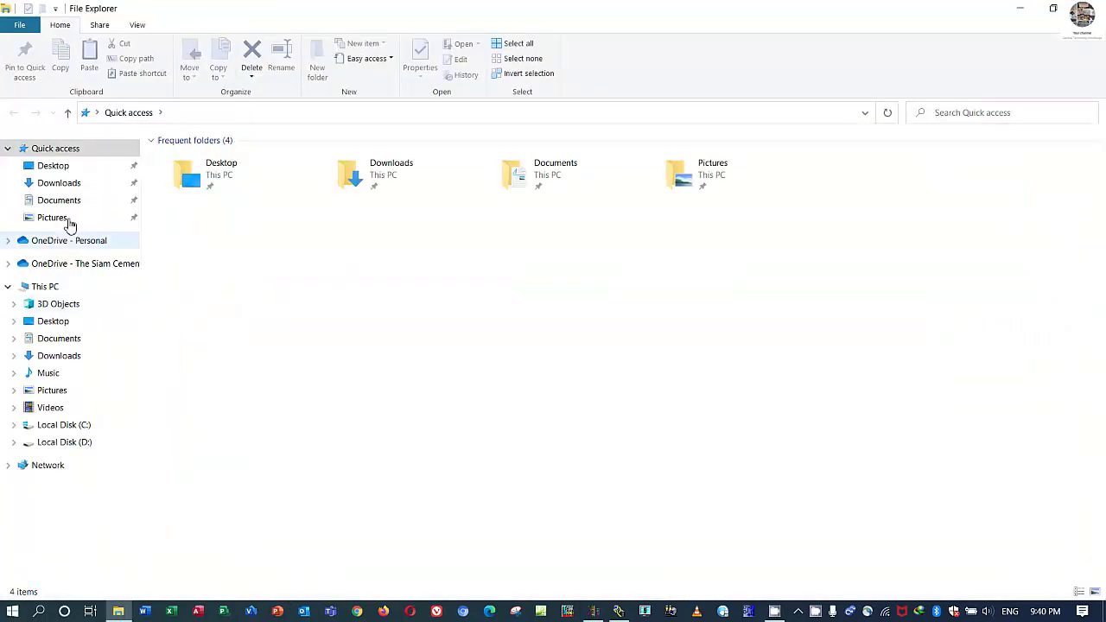
left_click(64, 199)
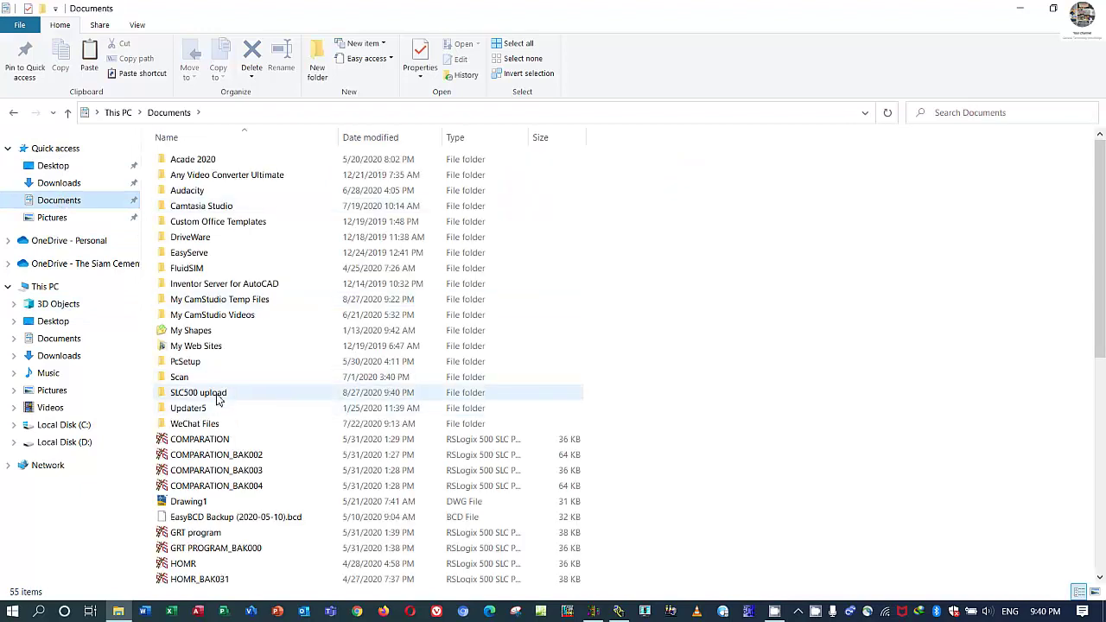
double_click(216, 393)
left_click(210, 163)
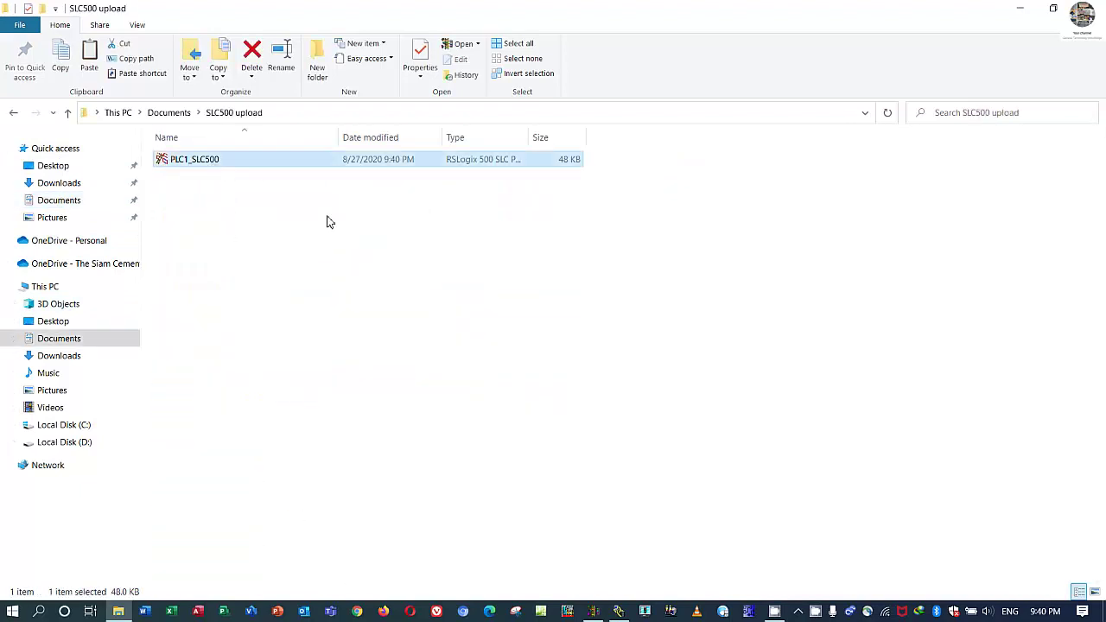
Return to RSLogix 500 Pro, then hide all windows to show the desktop
key("Return")
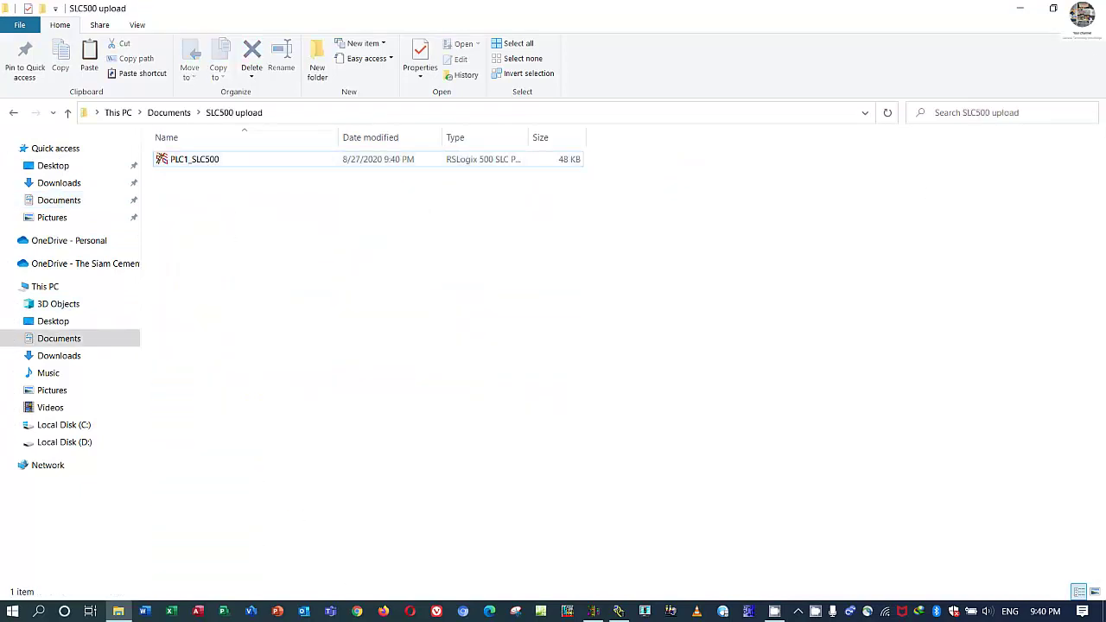
key("super+d")
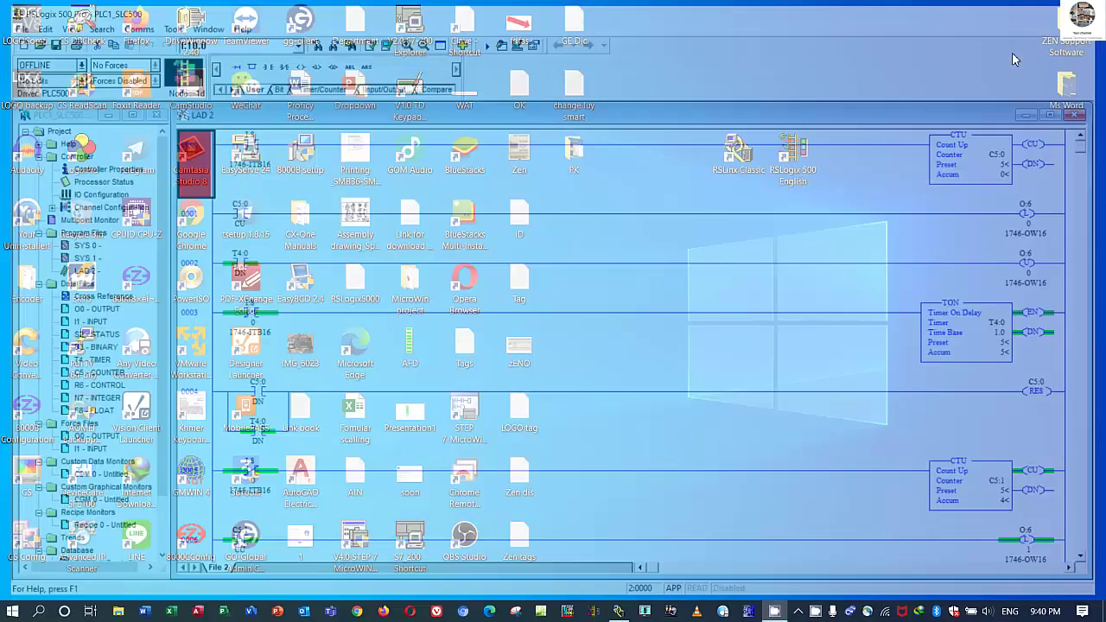